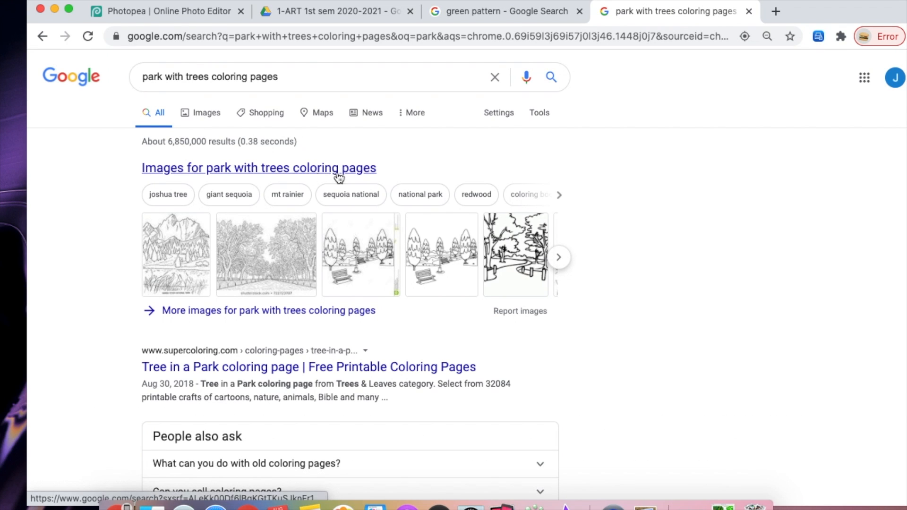
- Open the image results for park with trees coloring pages and copy the Park Coloring Page image
left_click(323, 230)
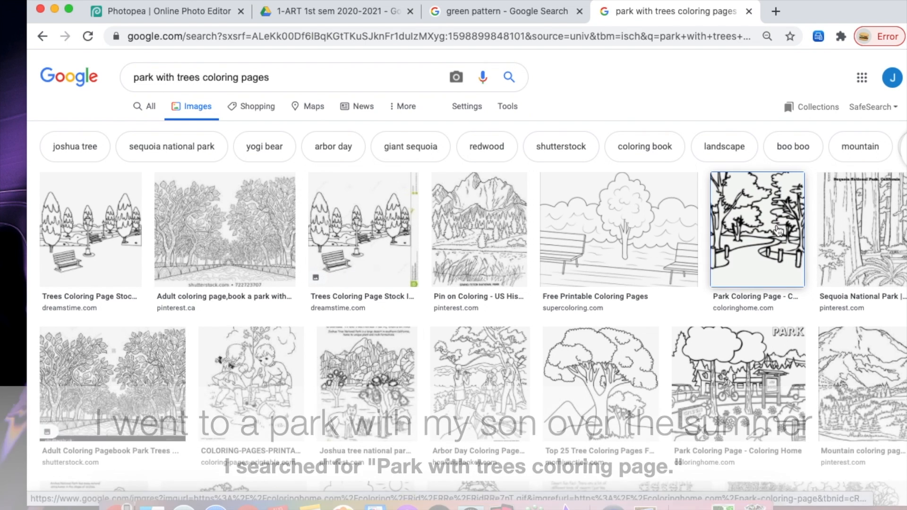
left_click(778, 229)
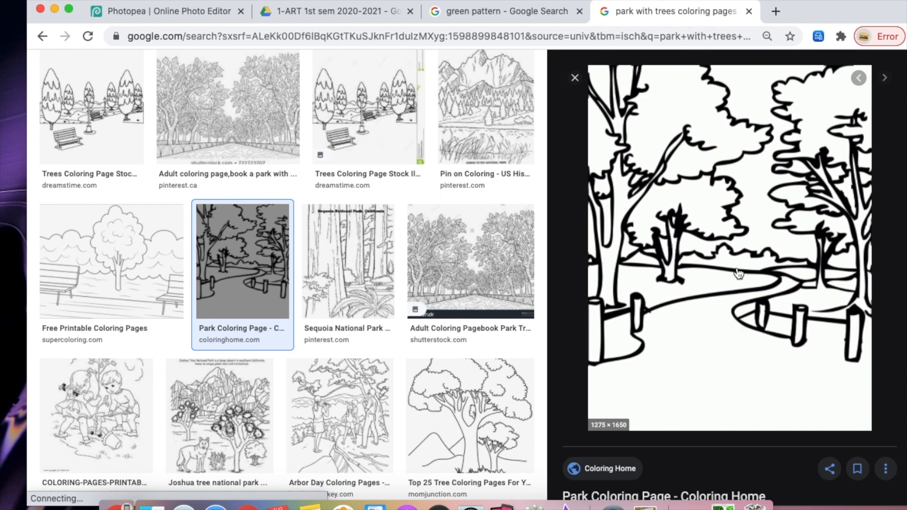
right_click(569, 267)
left_click(686, 385)
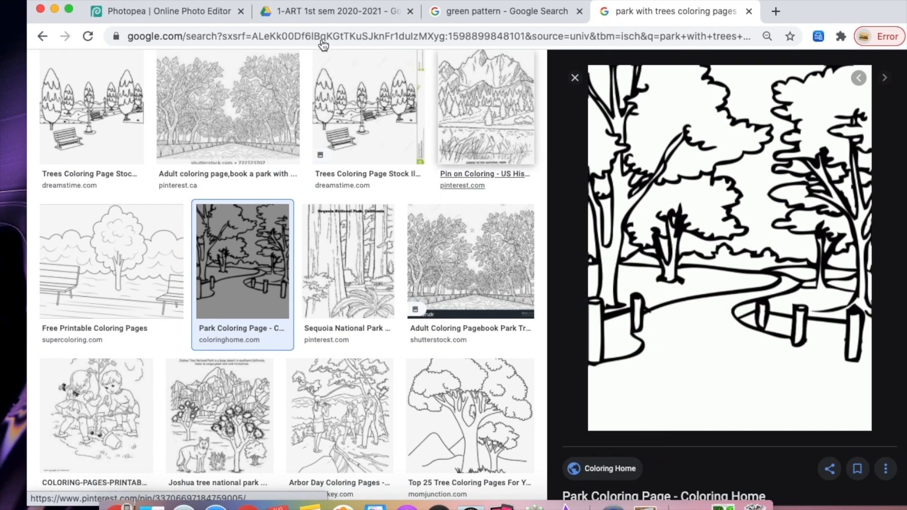
- Switch to Photopea and start a new project
left_click(191, 14)
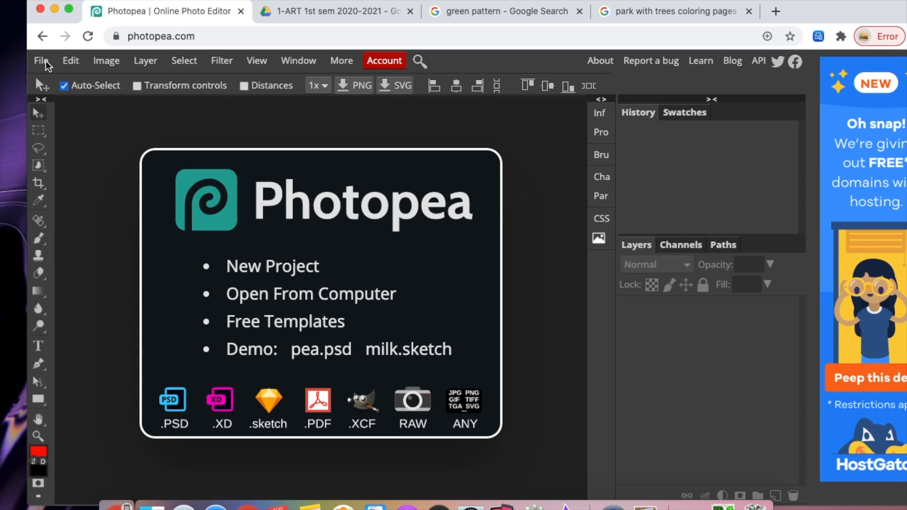
left_click(41, 61)
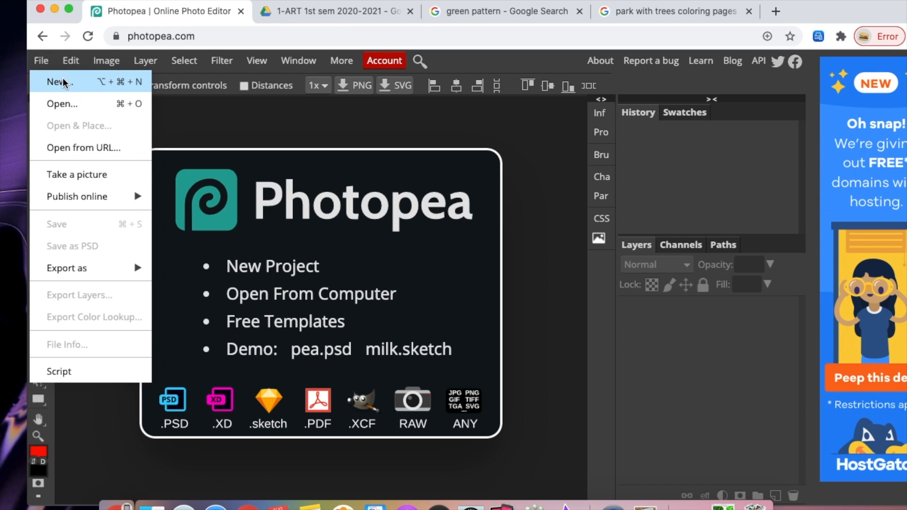
key("alt+super+n")
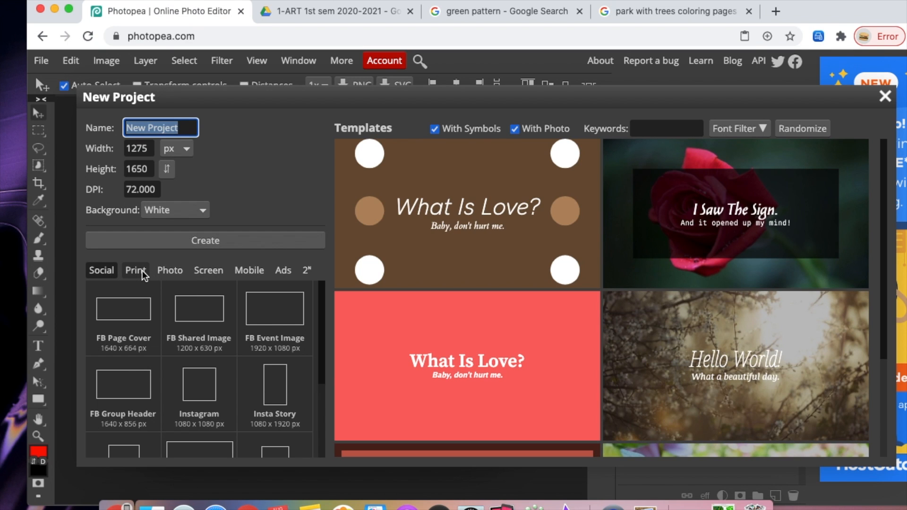
left_click(633, 14)
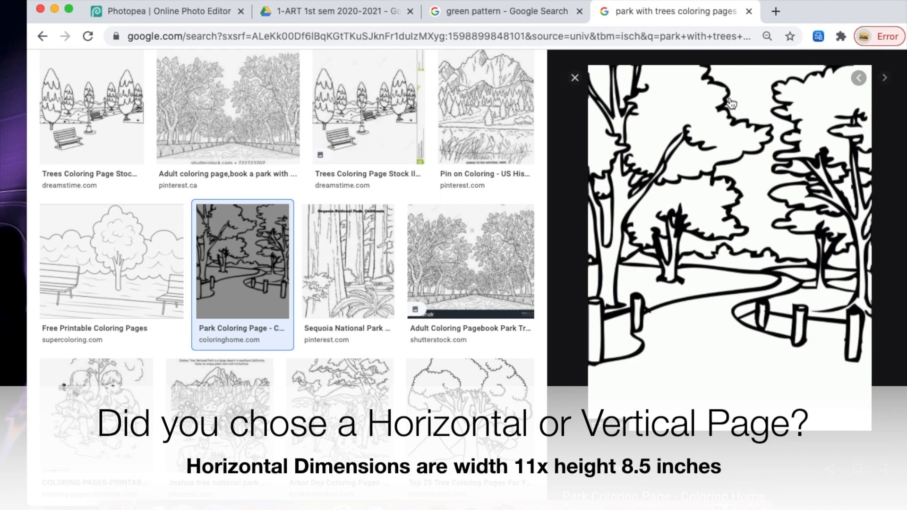
left_click(194, 17)
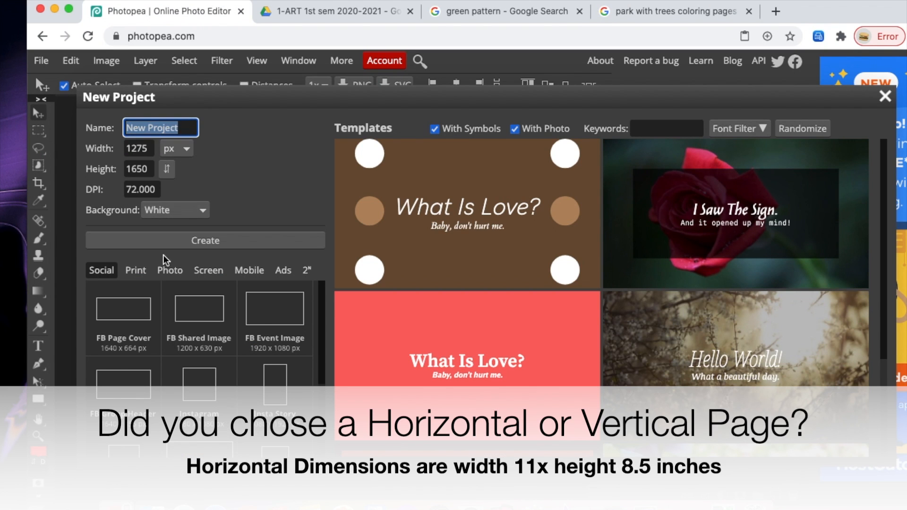
- Choose the Letter print preset for the new project
left_click(135, 270)
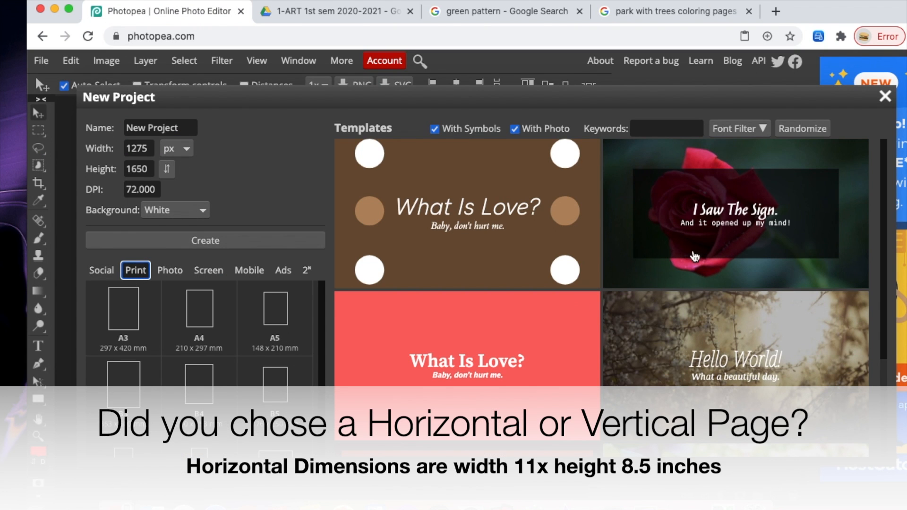
scroll(318, 364, "down", 2)
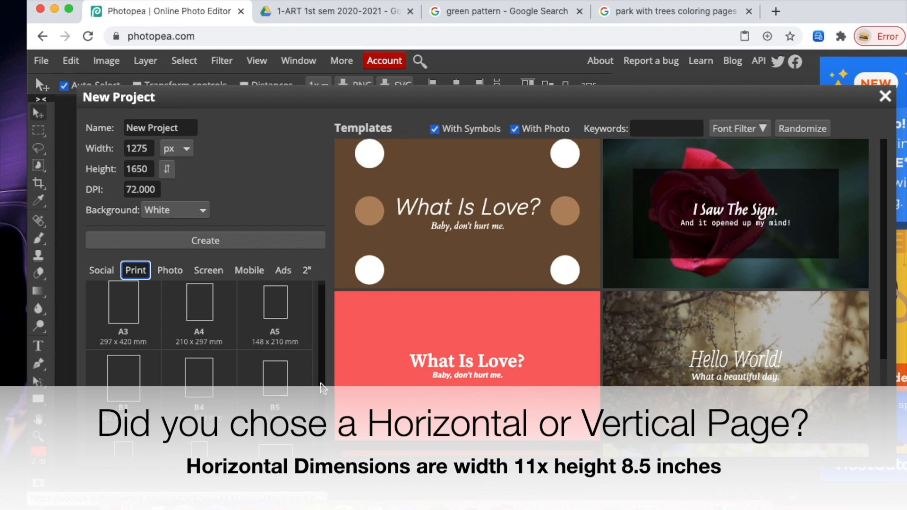
left_click(129, 417)
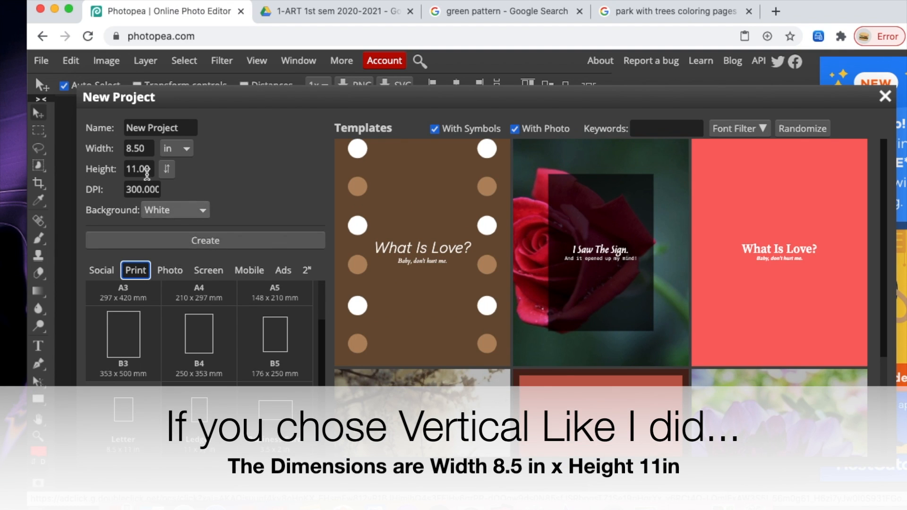
- Set the page width to 11 and the height to 8.5 inches
left_click(148, 151)
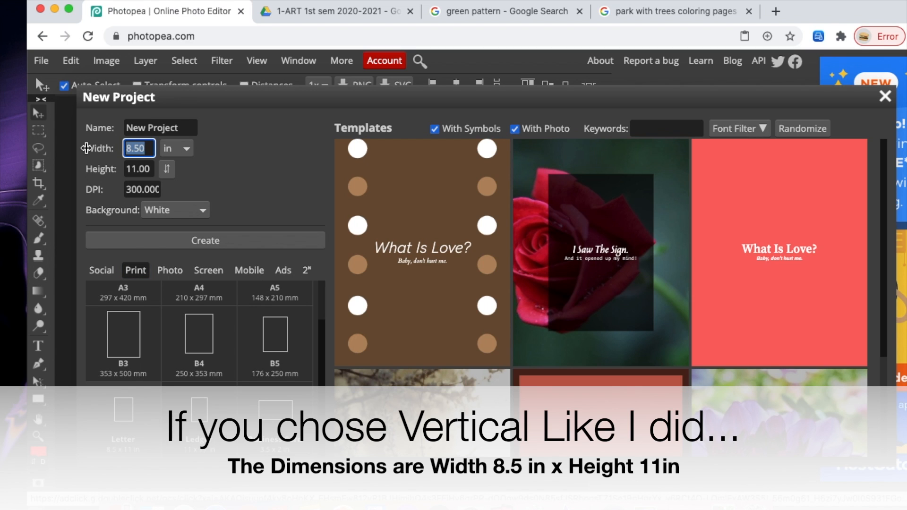
type("11")
key("Tab")
type("8.5")
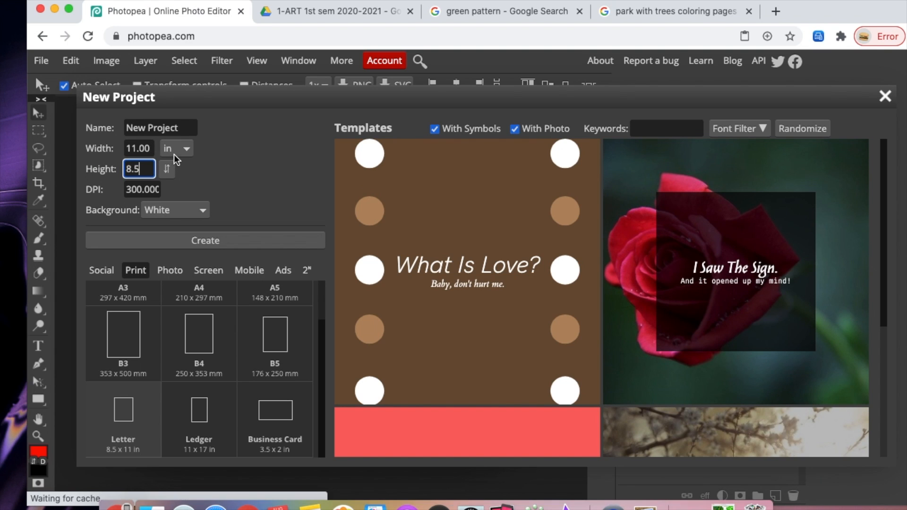
left_click(174, 154)
left_click(175, 150)
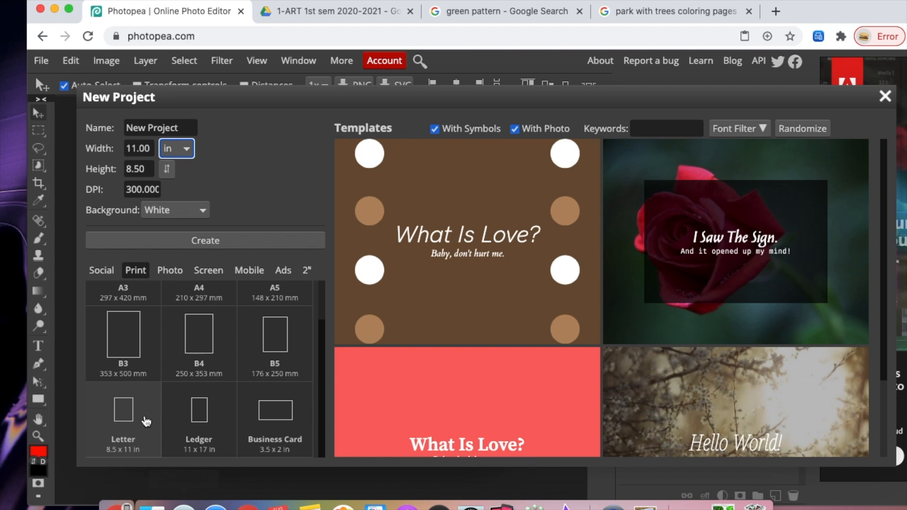
- Reapply the Letter 8.5 x 11 in preset and create the document
left_click(144, 420)
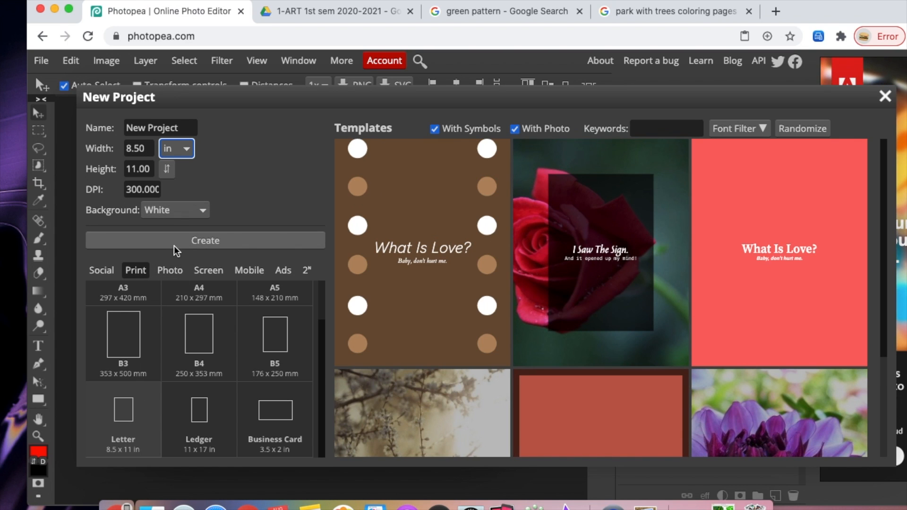
left_click(174, 246)
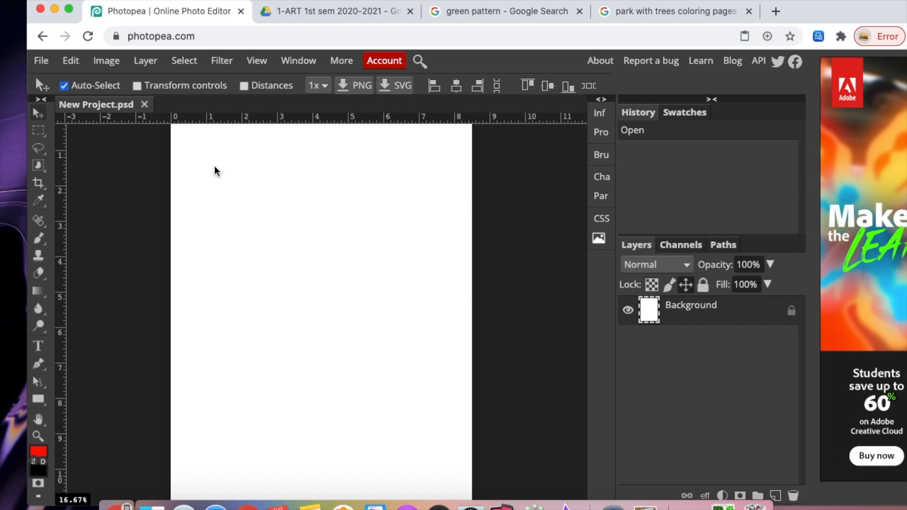
- Paste the copied park coloring page into the new document
left_click(72, 61)
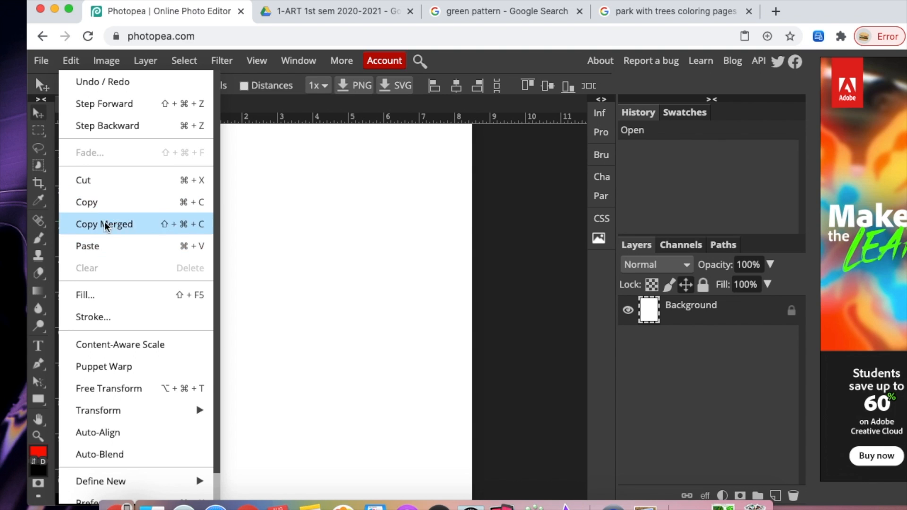
left_click(103, 247)
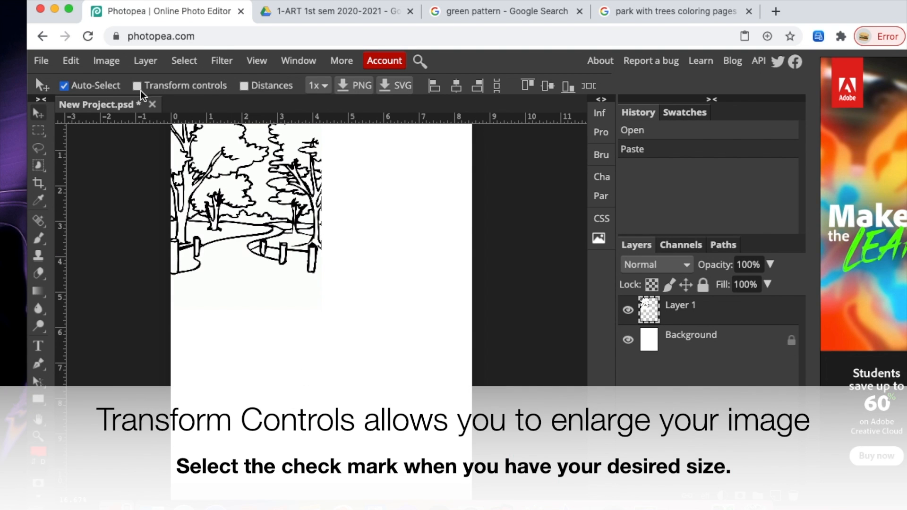
- Enable transform controls and enlarge the coloring page to fill the page width, then confirm
left_click(158, 90)
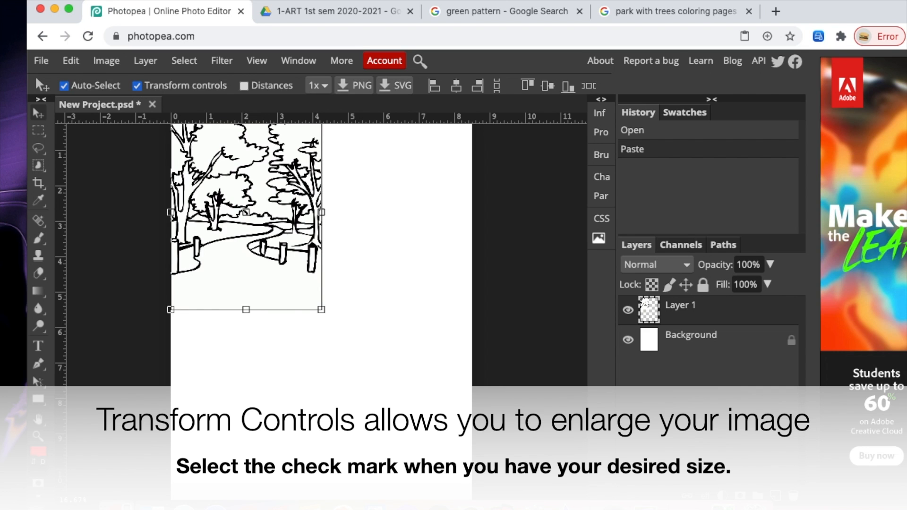
left_click_drag(321, 309, 477, 502)
left_click(593, 86)
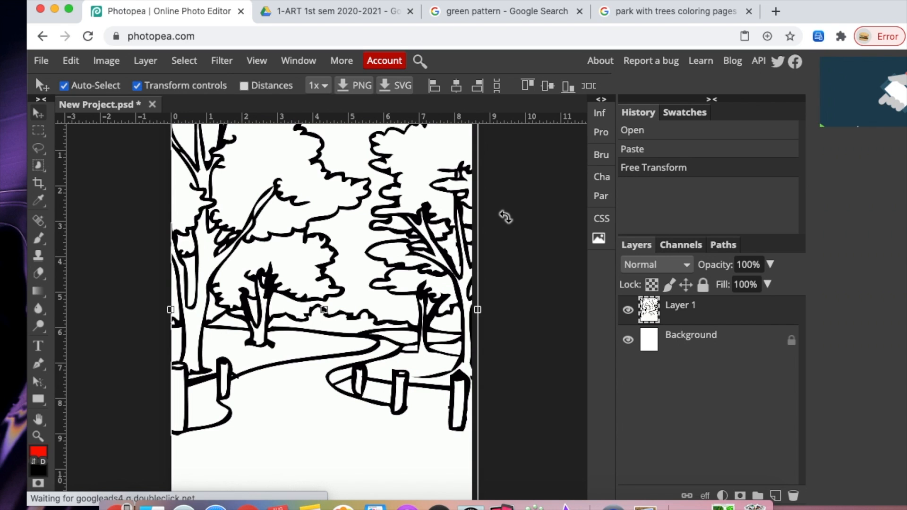
- Copy the Vector Green Leaves Seamless Pattern image from the green pattern image results
left_click(482, 10)
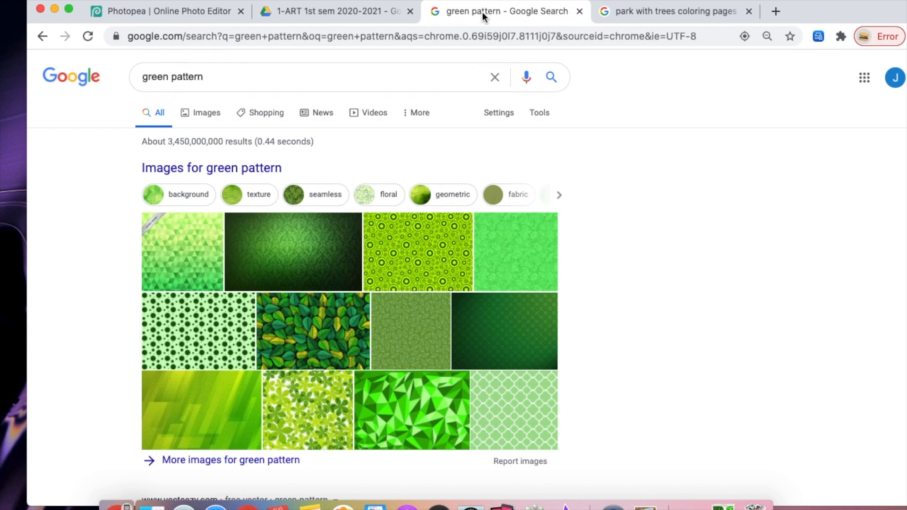
left_click(320, 364)
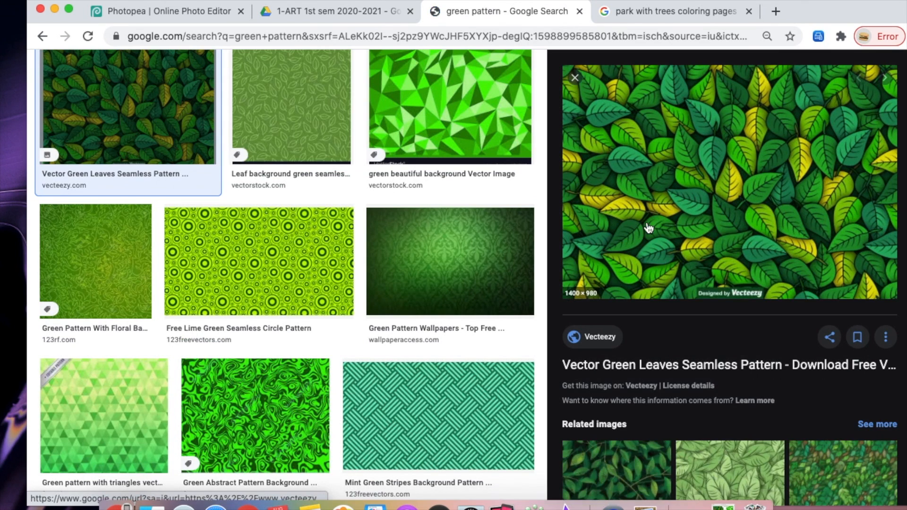
right_click(649, 221)
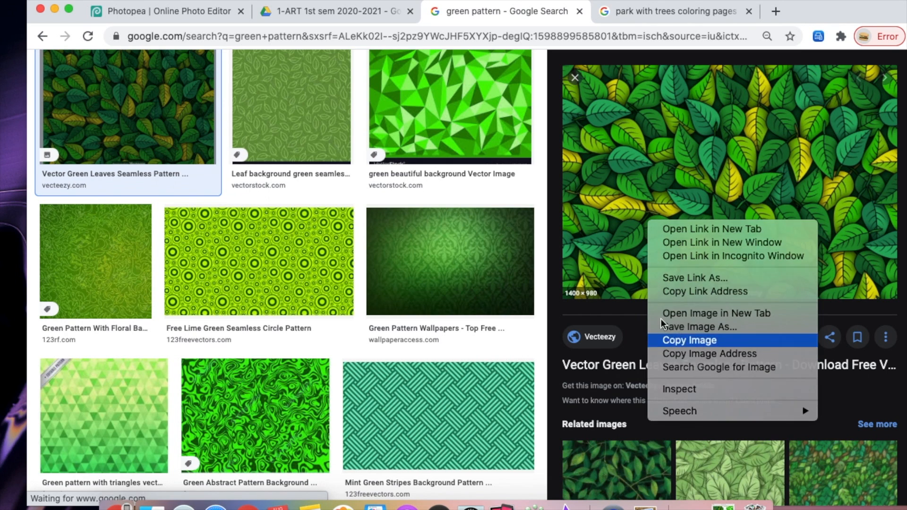
left_click(698, 340)
- Return to Photopea, turn off transform controls, and paste the leaves pattern as a new layer
left_click(124, 11)
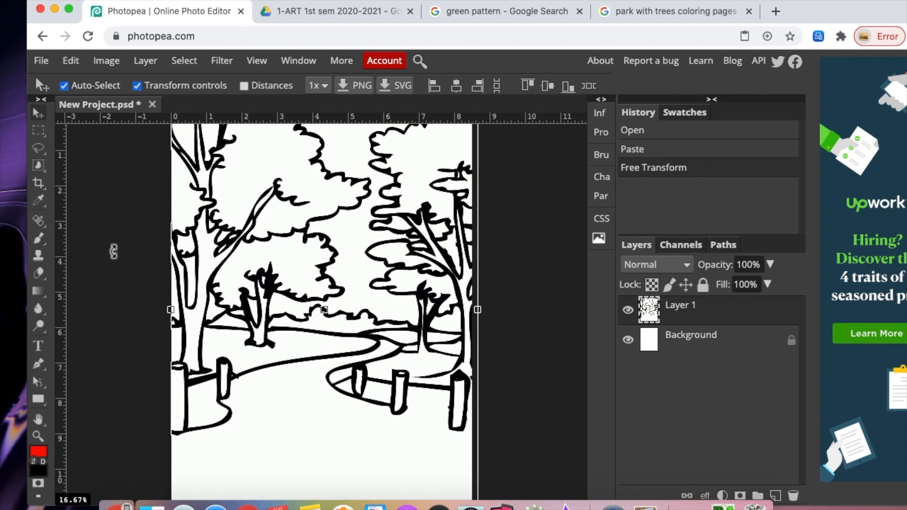
left_click(135, 86)
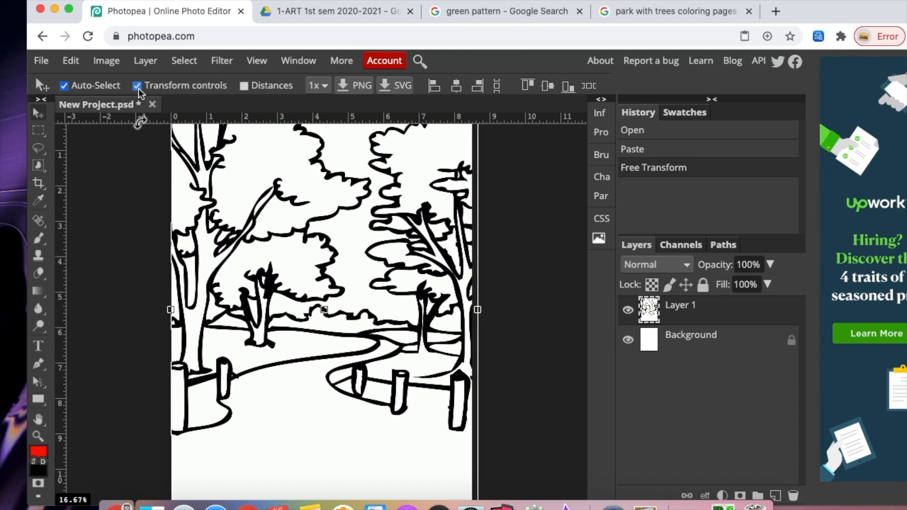
left_click(69, 62)
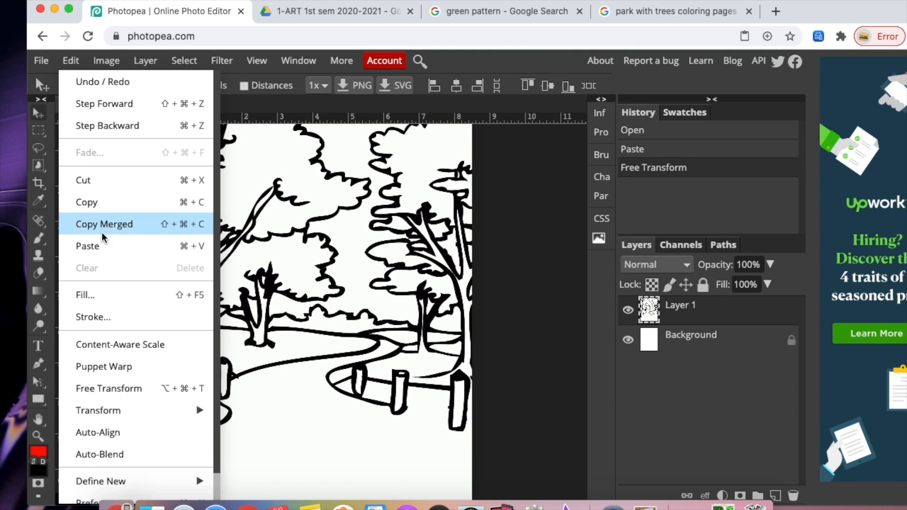
left_click(97, 245)
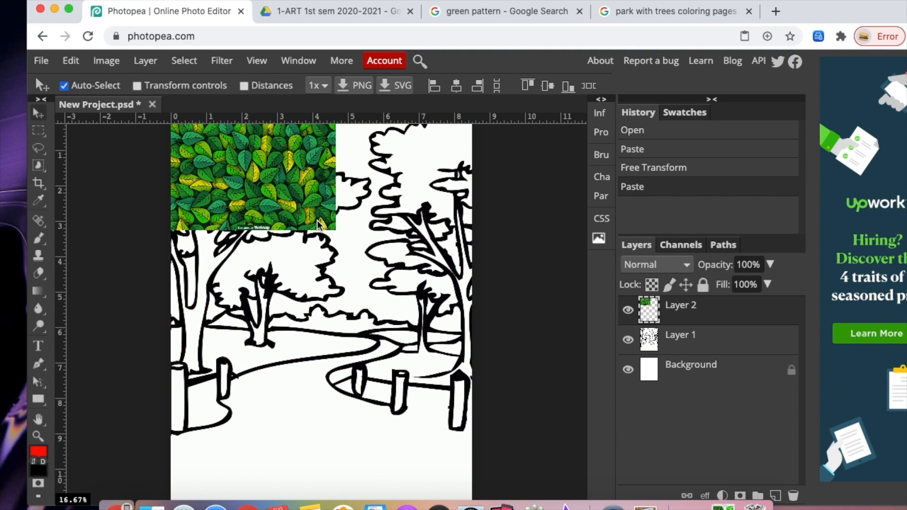
- Stretch the leaves pattern layer to about 120% width and 127% height and confirm the transform
left_click(137, 86)
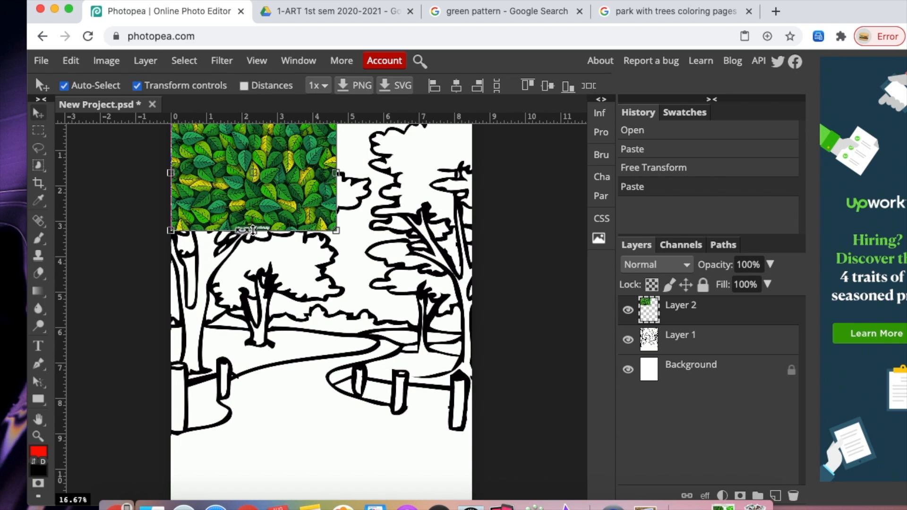
left_click_drag(254, 227, 256, 250)
left_click_drag(336, 188, 370, 192)
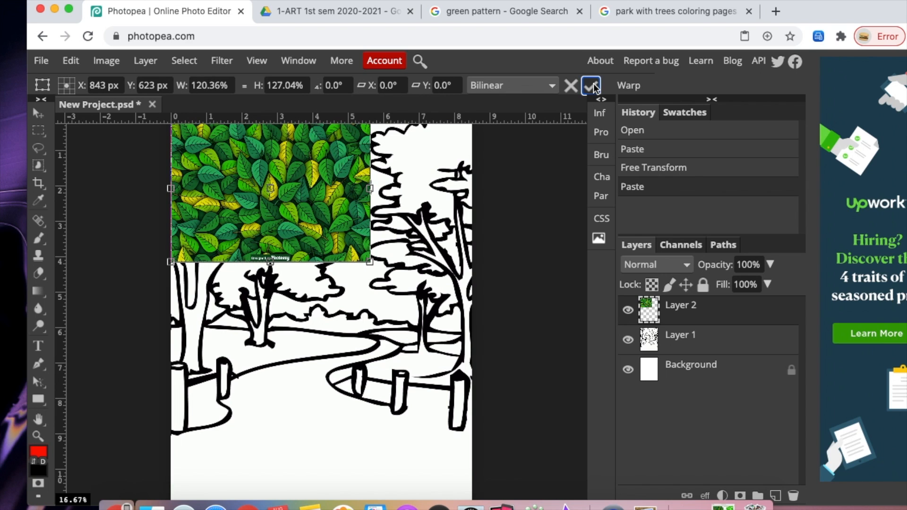
left_click(592, 86)
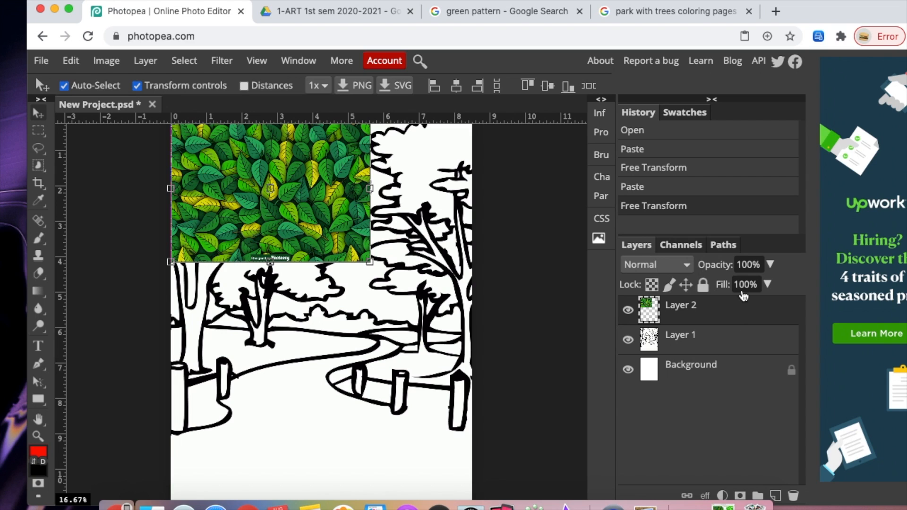
- Turn off transform controls and lower the leaves layer's opacity to 36%
left_click(137, 86)
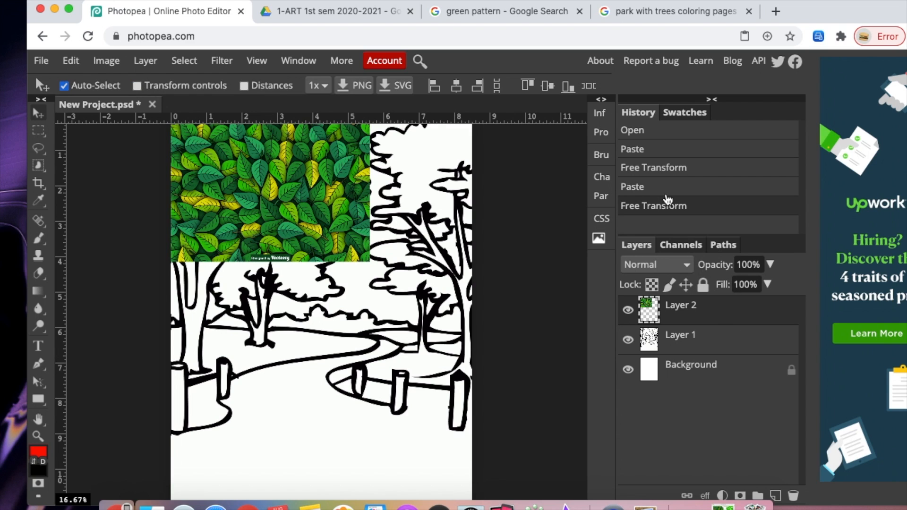
left_click(769, 265)
left_click_drag(775, 284, 730, 296)
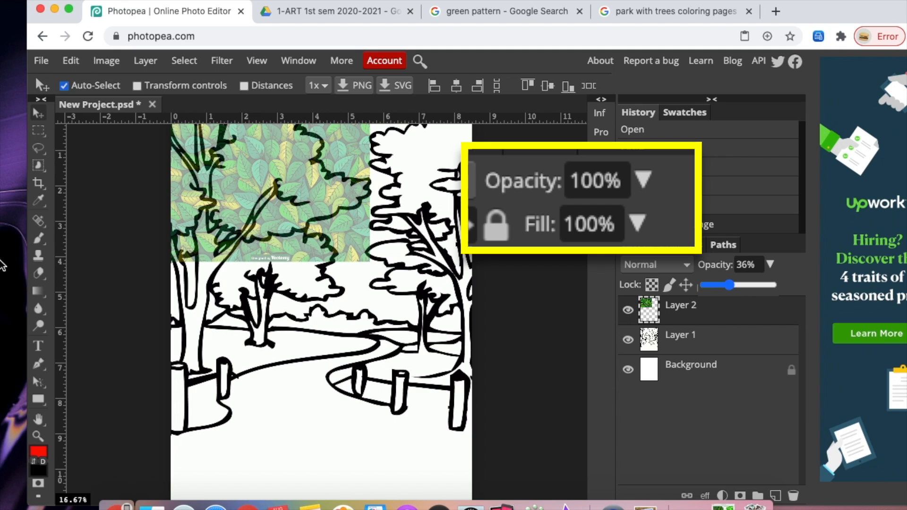
- Select the Eraser tool and set its brush size to 207 px
left_click(39, 273)
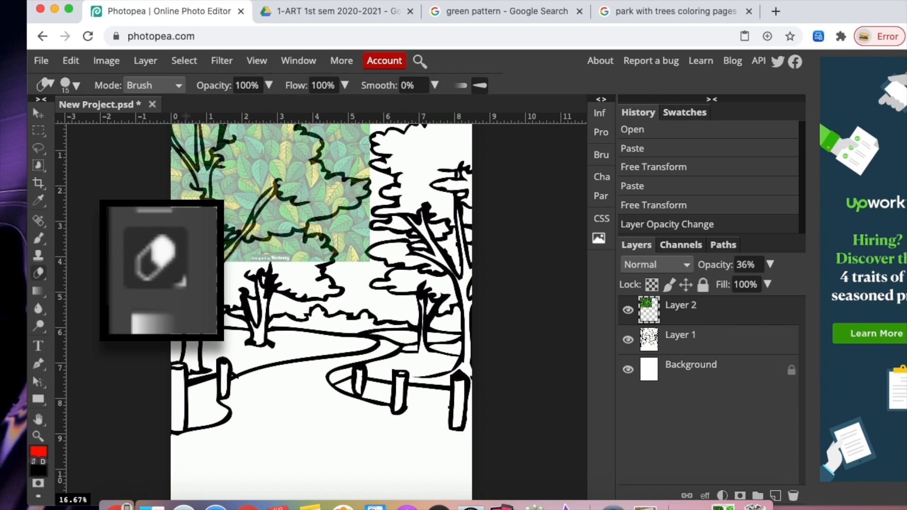
left_click(70, 85)
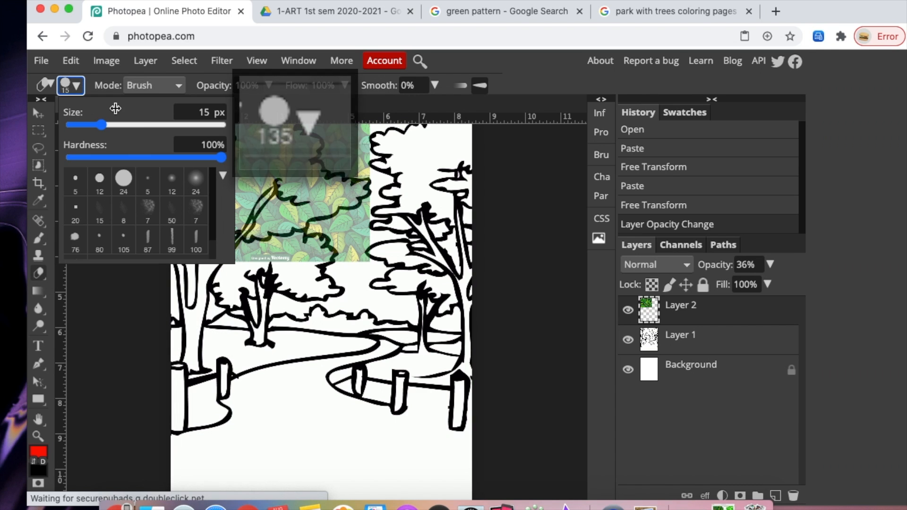
left_click(155, 126)
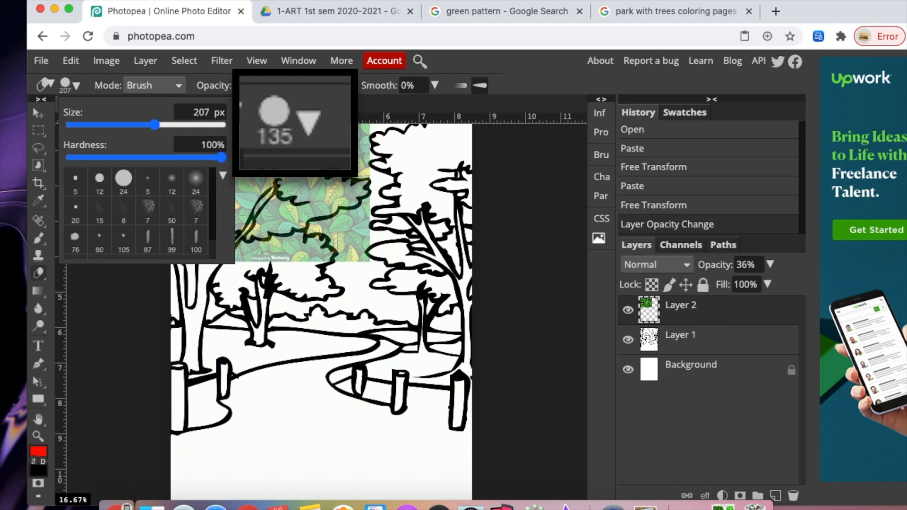
left_click(302, 293)
mouse_move(338, 138)
left_mouse_down()
mouse_move(366, 143)
mouse_move(351, 127)
left_mouse_up()
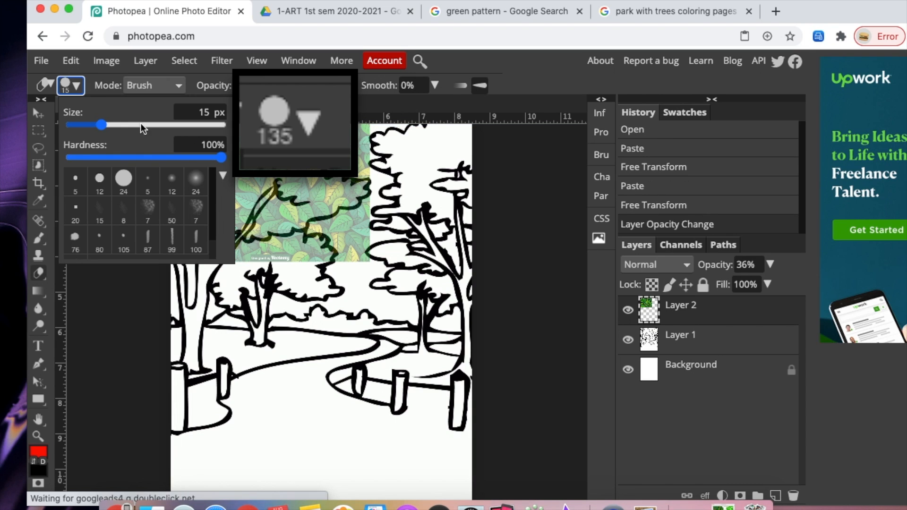
left_click(155, 125)
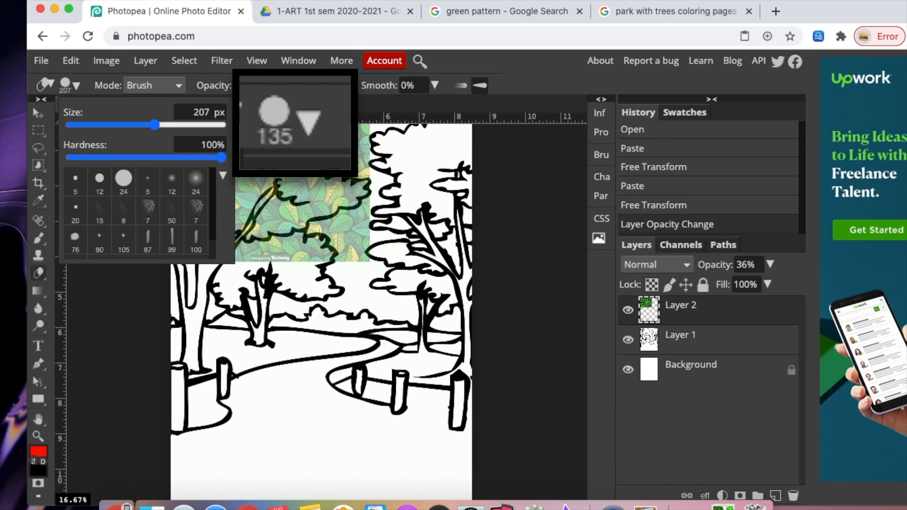
- Erase the leaves pattern outside the treetop outline, then reduce the eraser size to 69 px
left_click(361, 140)
mouse_move(364, 142)
left_mouse_down()
mouse_move(340, 132)
mouse_move(364, 170)
left_mouse_up()
left_click_drag(326, 160, 364, 181)
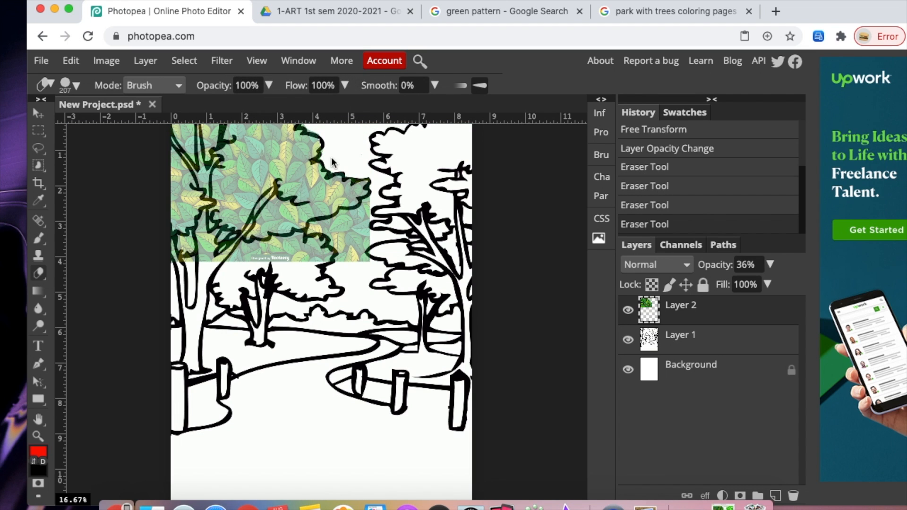
left_click_drag(330, 227, 309, 244)
left_click_drag(359, 199, 350, 258)
mouse_move(230, 268)
left_mouse_down()
mouse_move(302, 236)
mouse_move(264, 226)
left_mouse_up()
left_click(71, 85)
left_click_drag(113, 123, 96, 124)
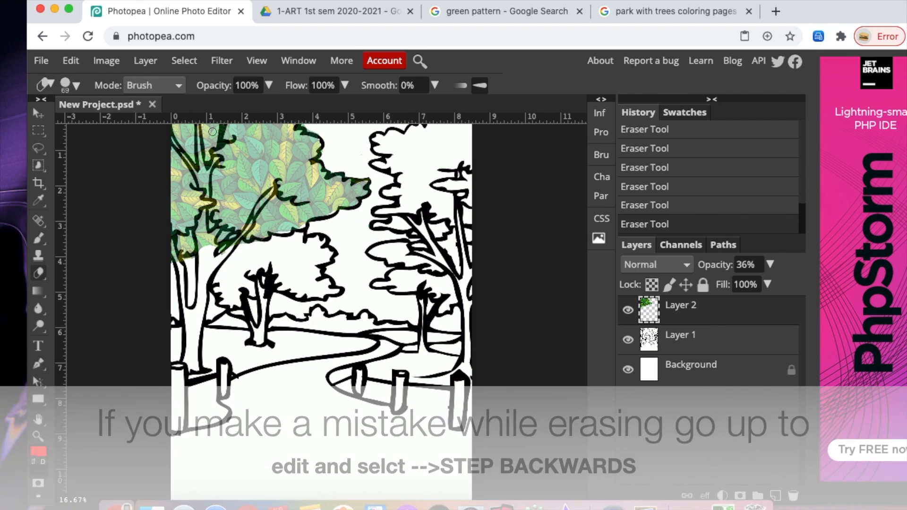
- Switch to the coloring-pages browser tab and search the web for Brown pattern wood
left_click(684, 13)
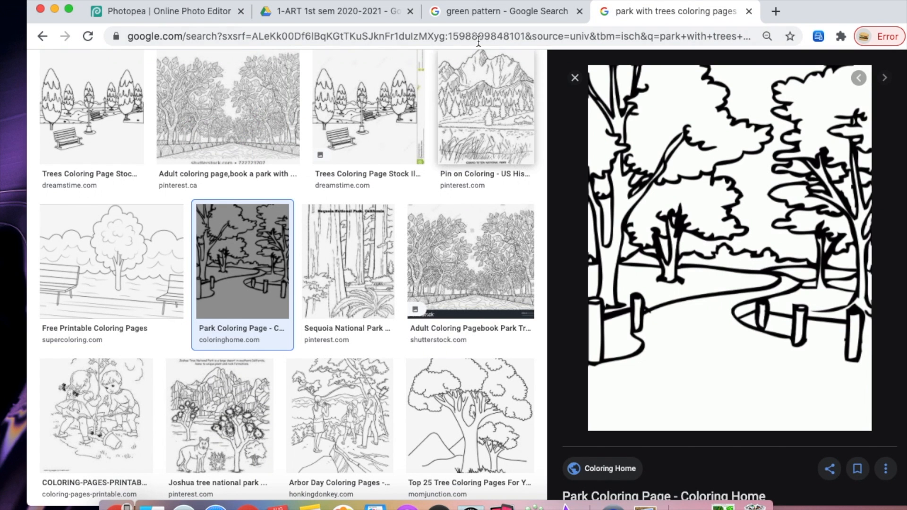
left_click(368, 37)
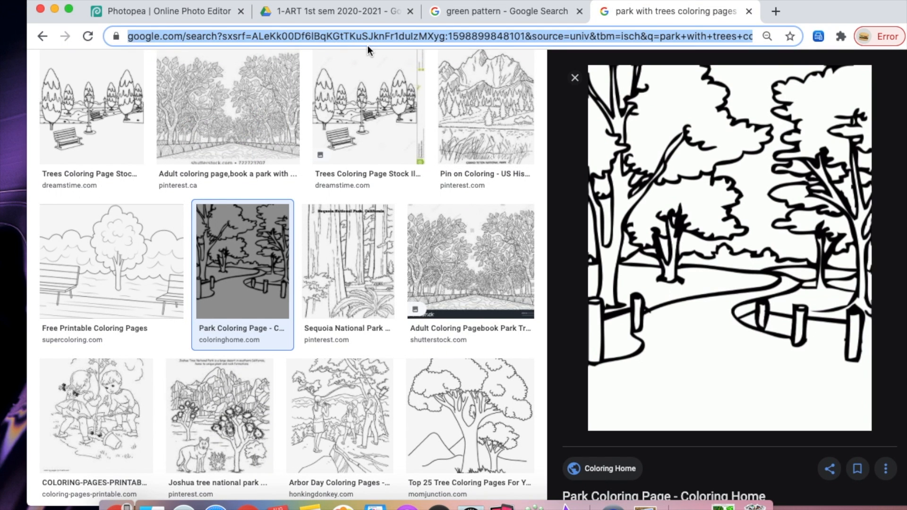
type("bor")
key("BackSpace")
key("BackSpace")
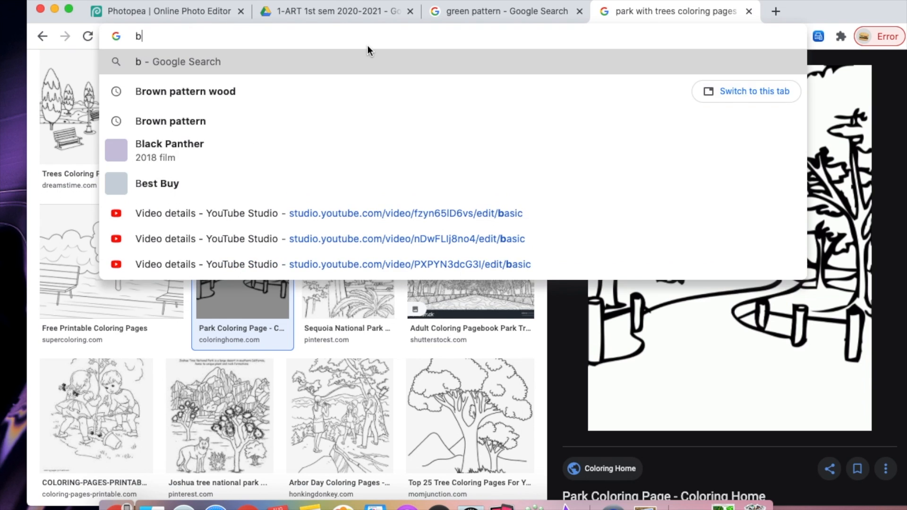
type("row")
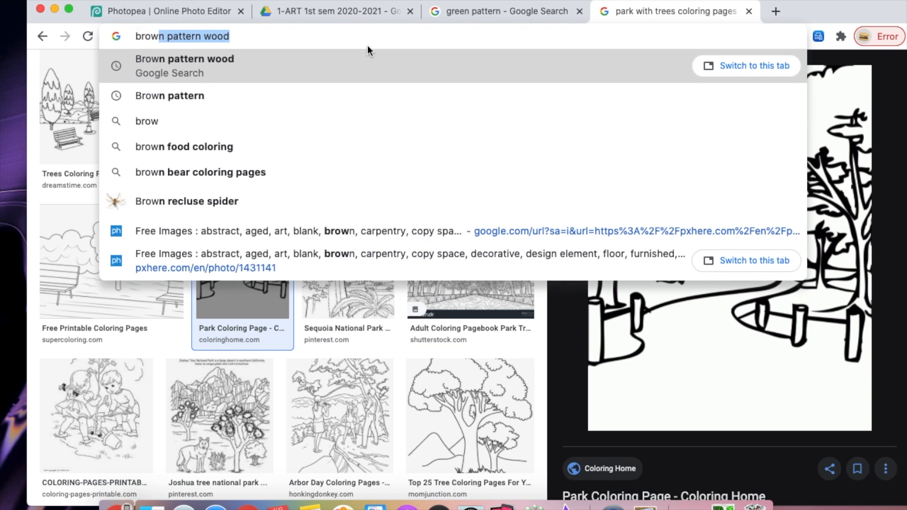
type("n pattern")
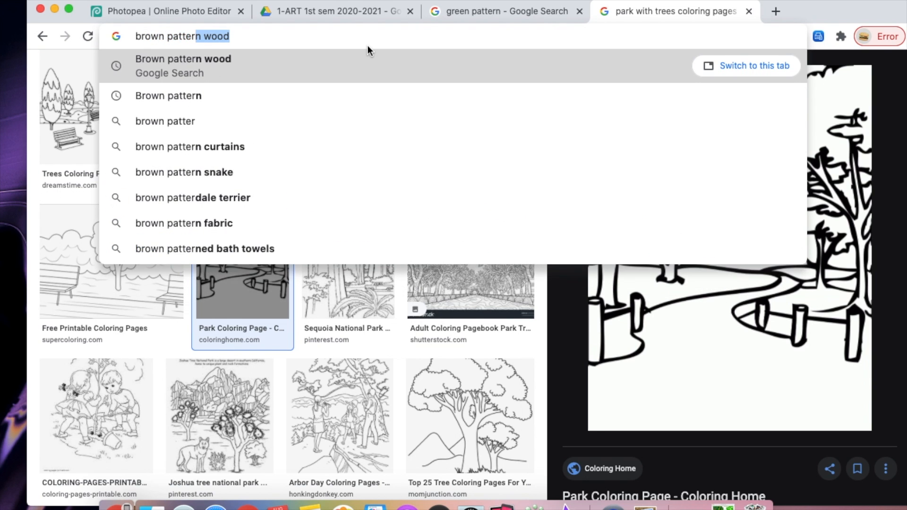
key("Return")
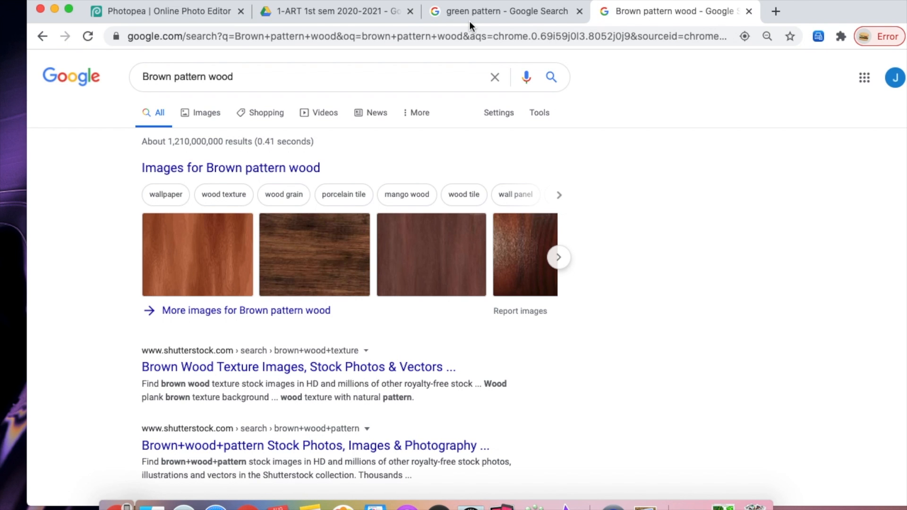
- Browse the image results and related images for a suitable brown wood grain texture
left_click(231, 168)
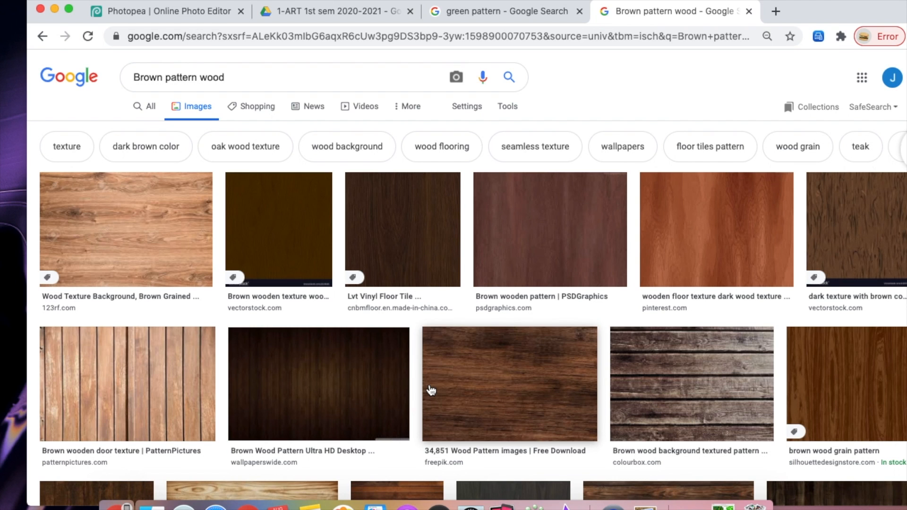
left_click(837, 366)
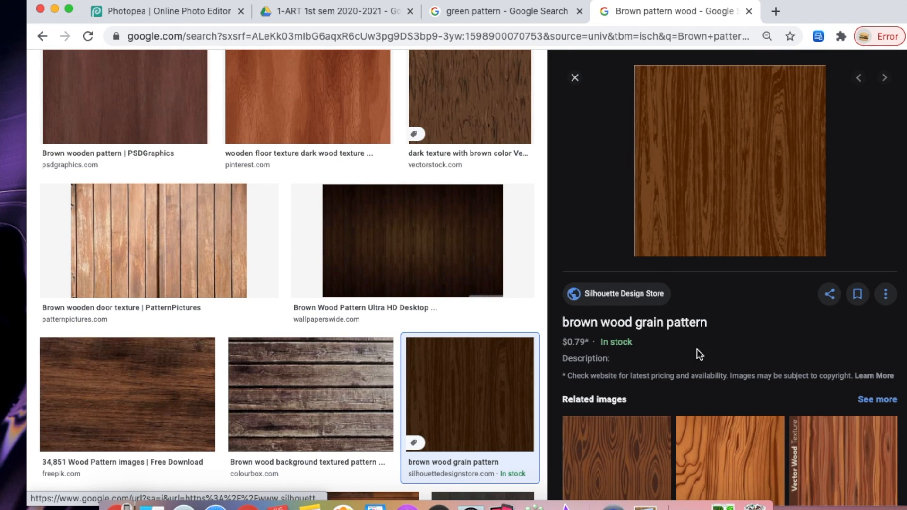
scroll(720, 415, "up", 2)
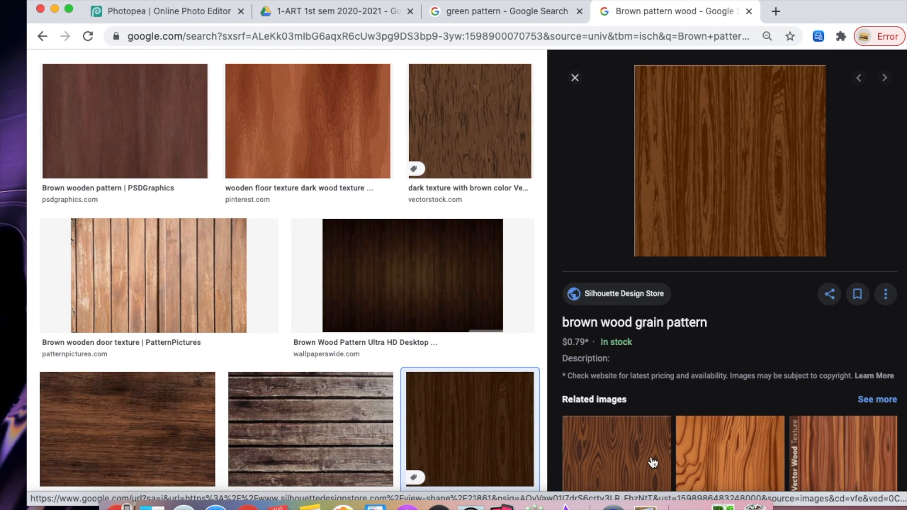
left_click(646, 459)
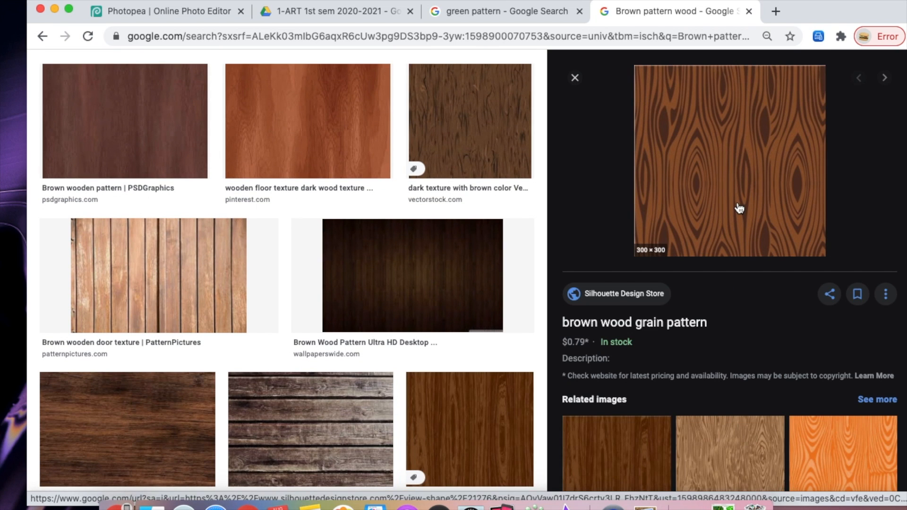
scroll(419, 364, "up", 1)
scroll(425, 354, "down", 6)
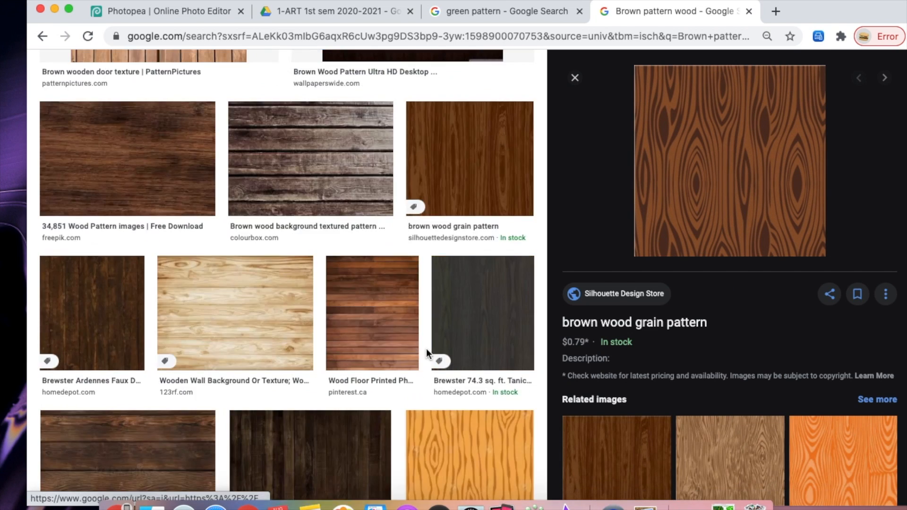
scroll(748, 340, "down", 5)
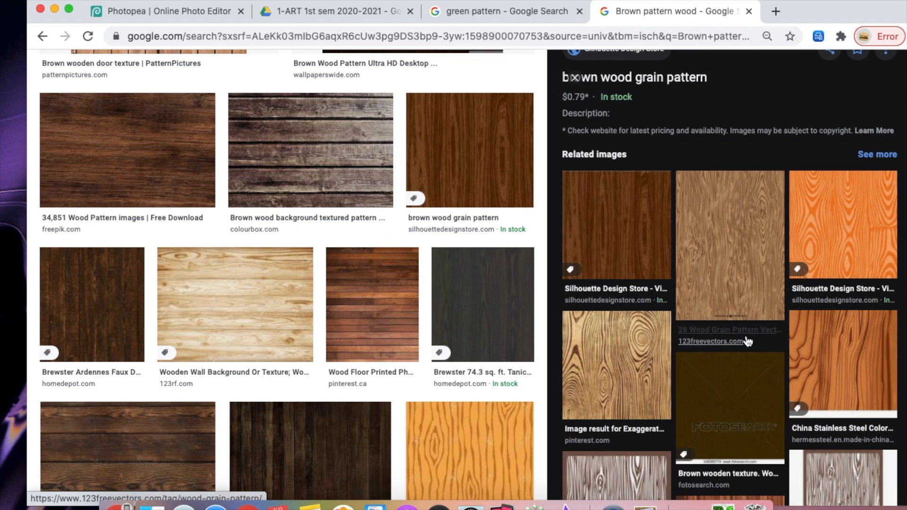
scroll(747, 340, "down", 4)
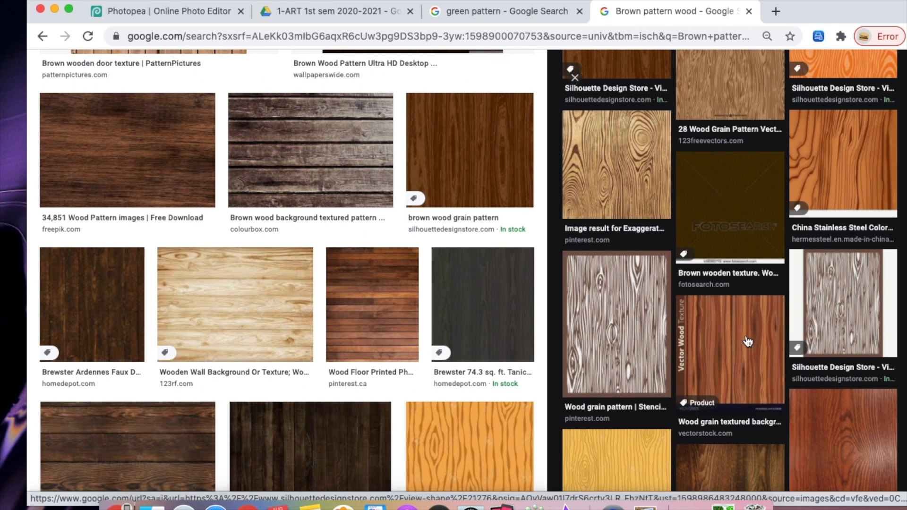
- Open the Vector Wood Texture image and copy it
left_click(747, 341)
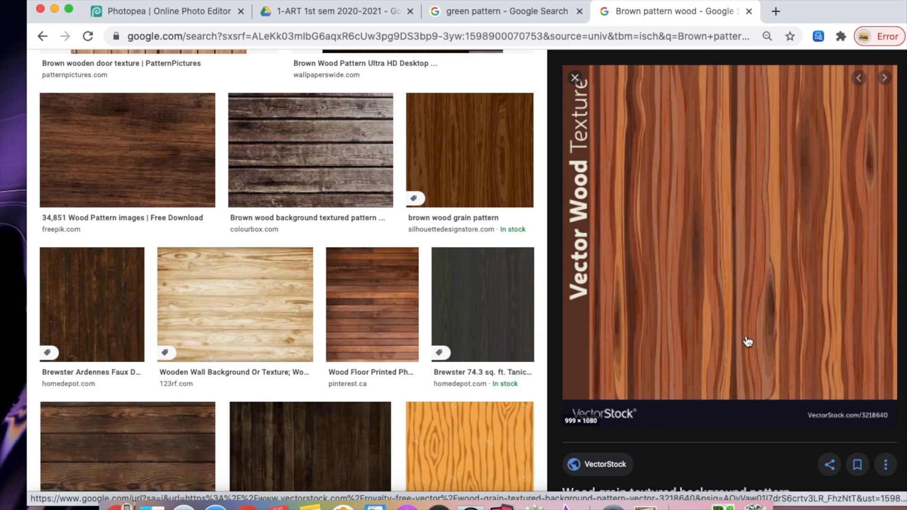
right_click(698, 323)
left_click(730, 410)
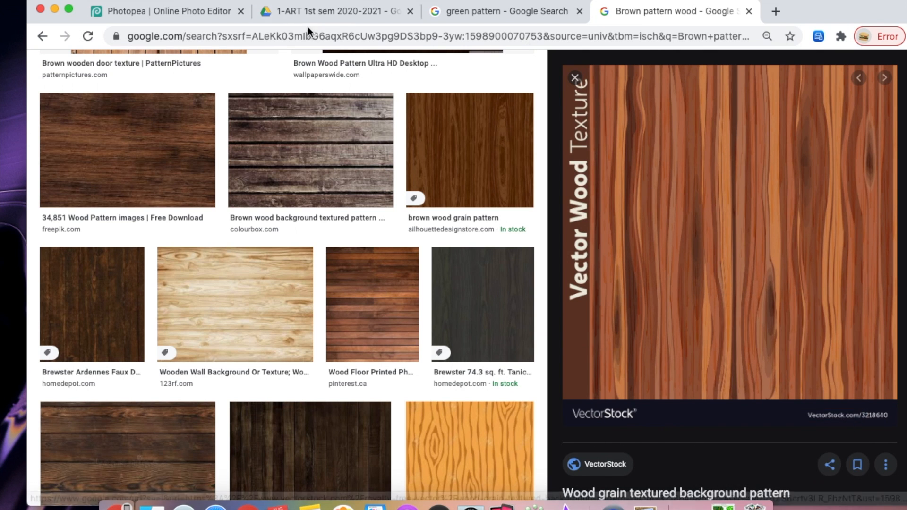
- Return to Photopea and paste the wood texture as a new layer
left_click(165, 13)
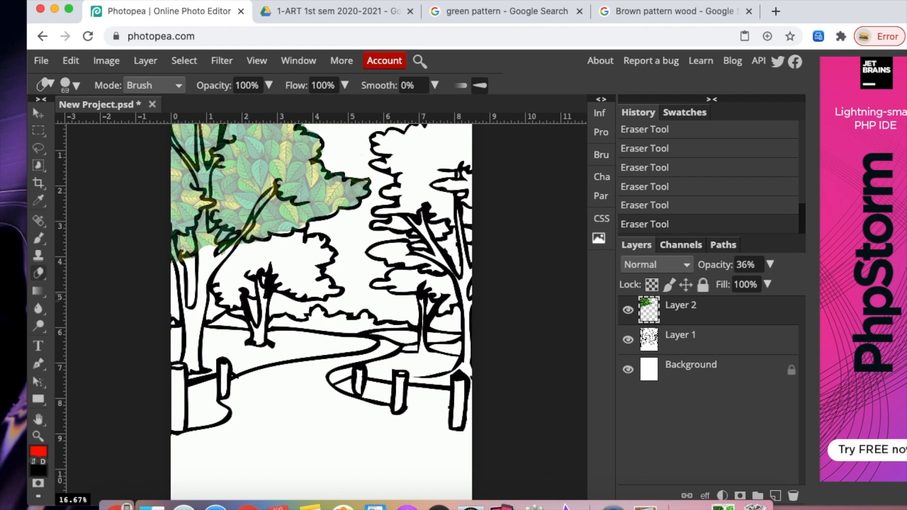
left_click(71, 60)
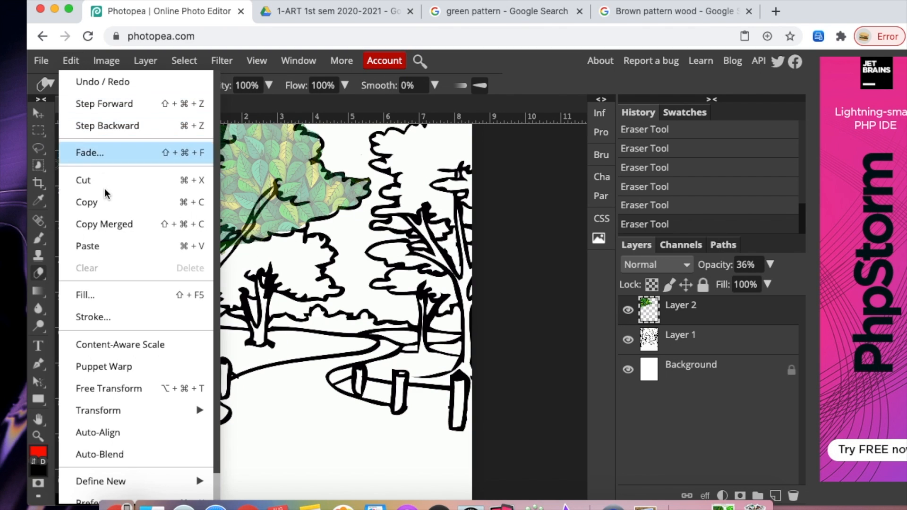
left_click(95, 246)
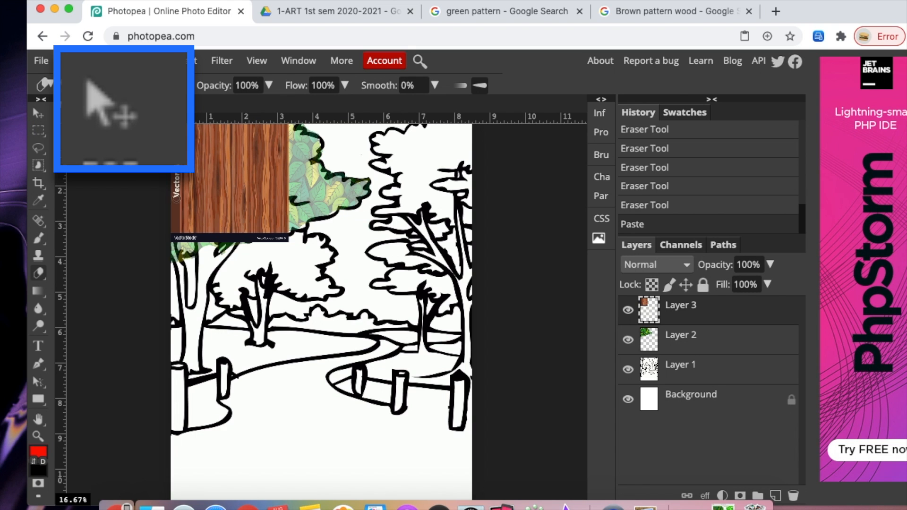
- Move the wood texture over the left tree trunk, stretch it to about 207% height and wider, and confirm
left_click(38, 114)
mouse_move(246, 197)
left_mouse_down()
mouse_move(236, 206)
mouse_move(245, 324)
left_mouse_up()
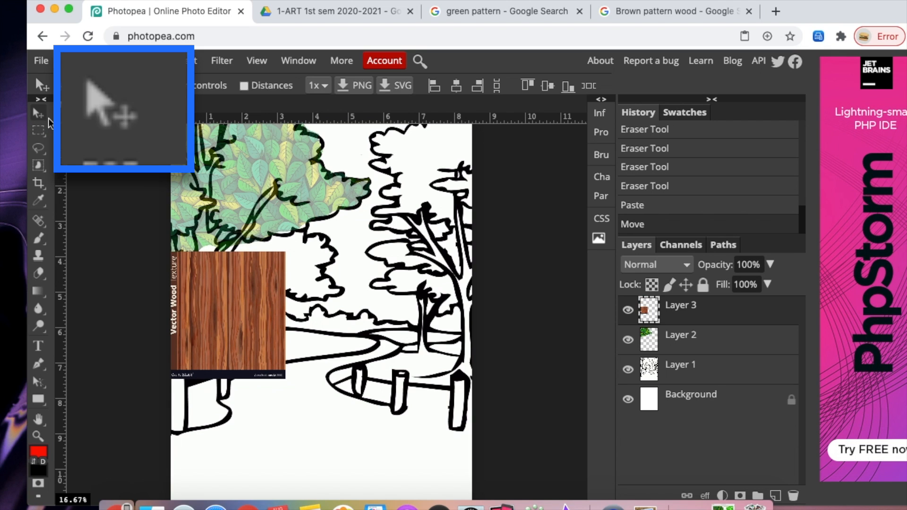
left_click_drag(227, 252, 215, 94)
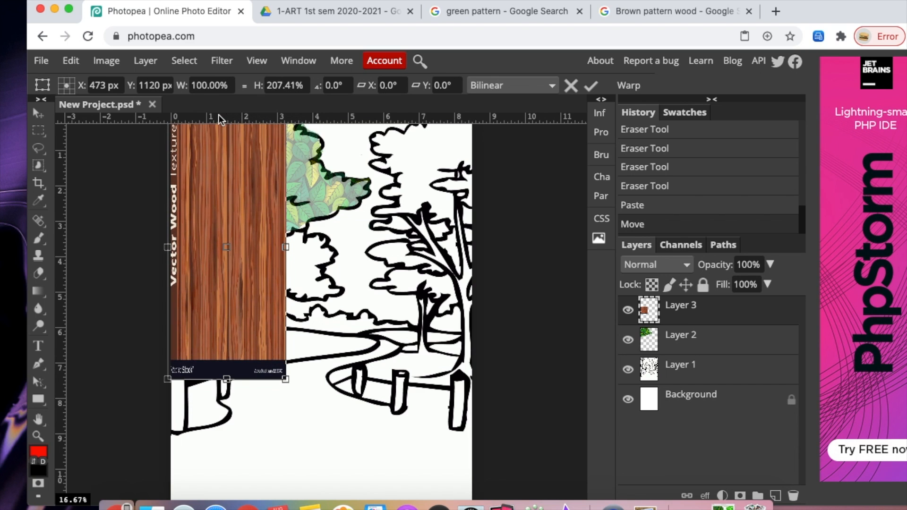
left_click_drag(281, 248, 315, 246)
left_click_drag(175, 251, 156, 247)
left_click(590, 86)
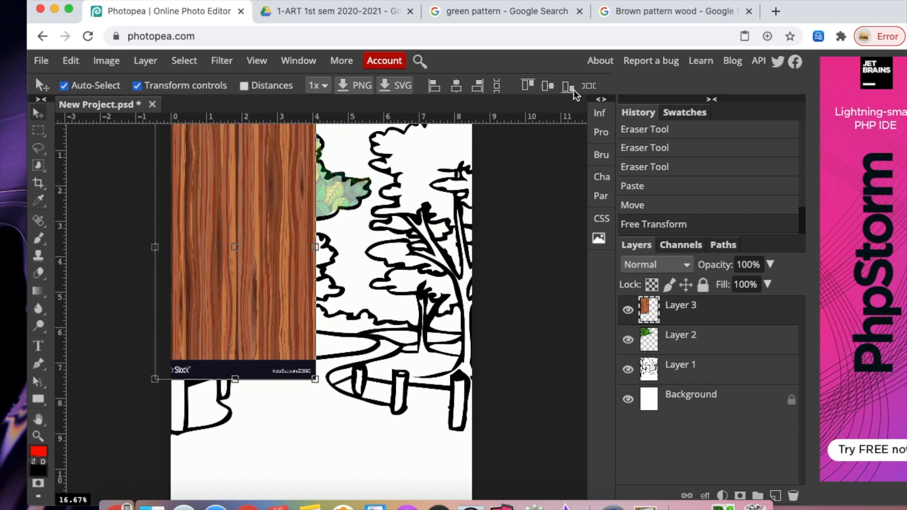
- Turn off transform controls and lower the wood layer's opacity to 45%
left_click(137, 86)
left_click(770, 265)
left_click_drag(772, 285, 736, 289)
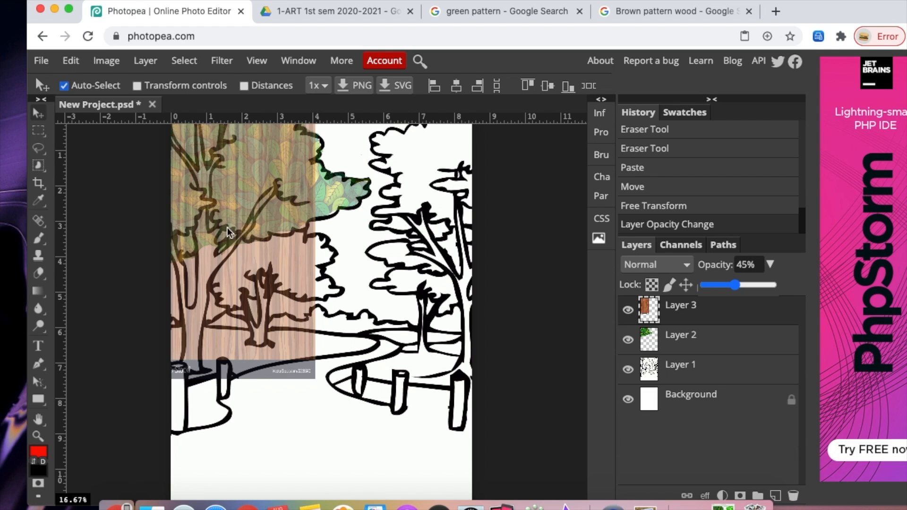
- Erase the wood texture outside the left tree trunk using a 382 px eraser
left_click(38, 273)
left_click(71, 86)
left_click(177, 124)
mouse_move(232, 364)
left_mouse_down()
mouse_move(276, 242)
mouse_move(305, 198)
mouse_move(306, 159)
mouse_move(258, 137)
mouse_move(325, 135)
mouse_move(286, 396)
mouse_move(309, 371)
mouse_move(217, 360)
mouse_move(238, 294)
mouse_move(311, 195)
left_mouse_up()
mouse_move(239, 291)
left_mouse_down()
mouse_move(256, 264)
mouse_move(242, 363)
left_mouse_up()
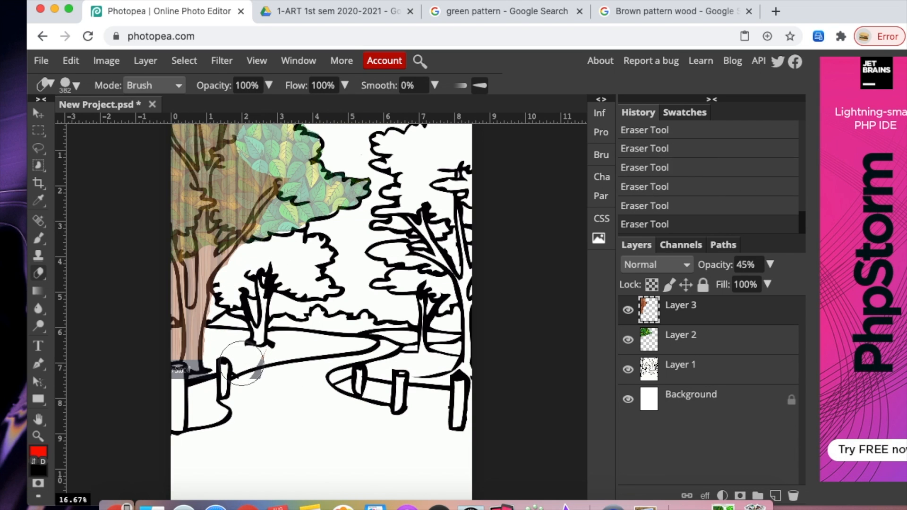
left_click_drag(170, 289, 171, 385)
- Stretch the wood layer slightly downward to cover the trunk base and confirm the transform
left_click(38, 113)
left_click(137, 87)
left_click_drag(234, 379, 235, 394)
key("Return")
- Erase more wood texture around the trunk and branches, switching to a 95 px eraser
left_click(39, 273)
left_click_drag(173, 397, 219, 396)
left_click_drag(236, 214, 248, 135)
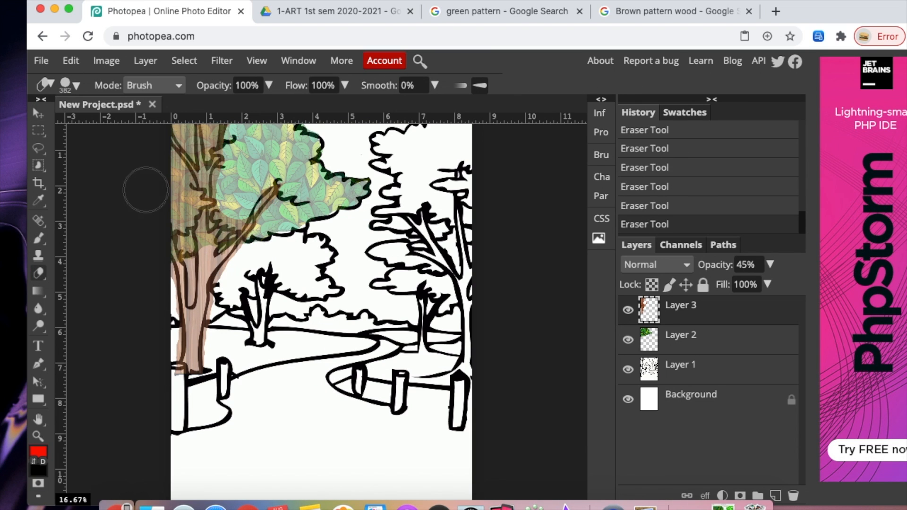
left_click_drag(179, 197, 179, 170)
left_click_drag(155, 302, 154, 356)
left_click(75, 86)
left_click_drag(137, 118, 106, 118)
left_click_drag(211, 149, 213, 127)
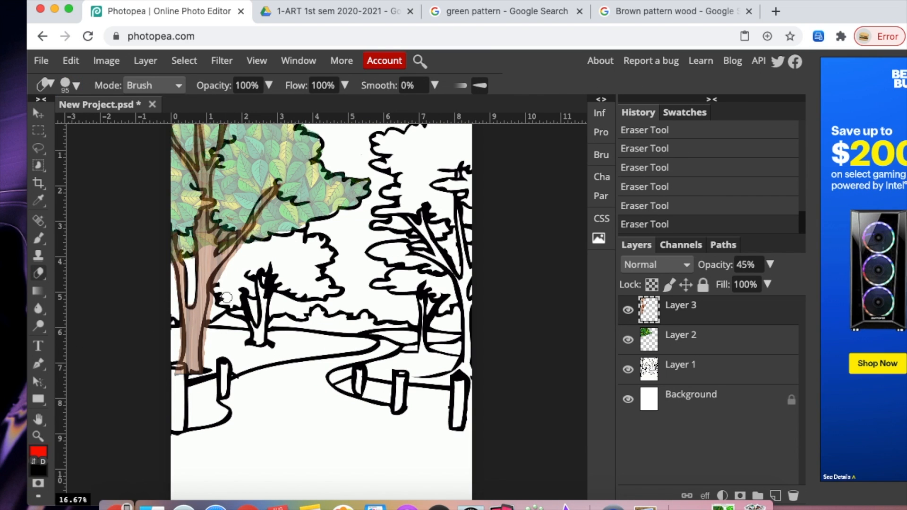
- Raise the wood layer's opacity to 85%, then place the leaves layer above it at 43% opacity
left_click_drag(770, 264, 764, 289)
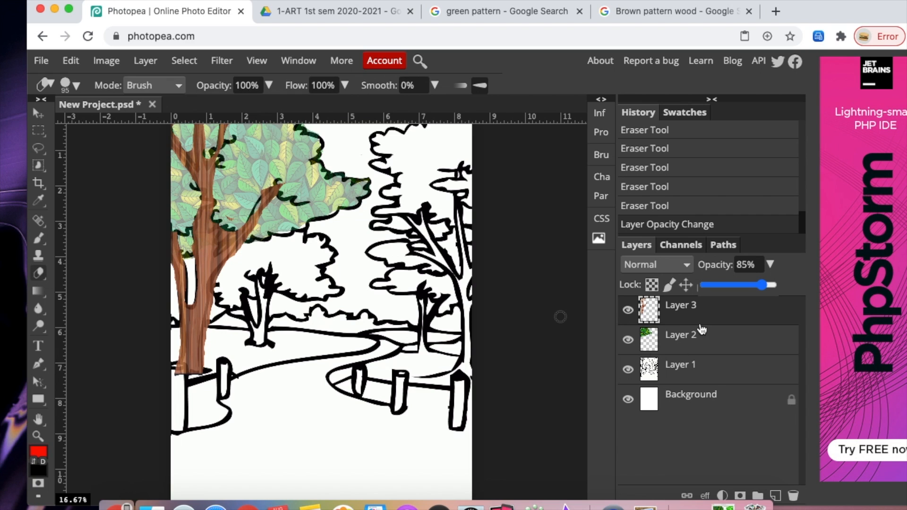
left_click_drag(691, 346, 685, 311)
left_click(769, 264)
left_click(734, 286)
left_click_drag(734, 286, 736, 286)
- Erase the leaves pattern where it overlaps the tree trunk
left_click_drag(206, 229, 194, 137)
left_click_drag(209, 172, 220, 134)
left_click_drag(239, 234, 271, 194)
- Step backward to undo the last eraser stroke
left_click(75, 64)
left_click_drag(267, 203, 244, 233)
left_click(107, 126)
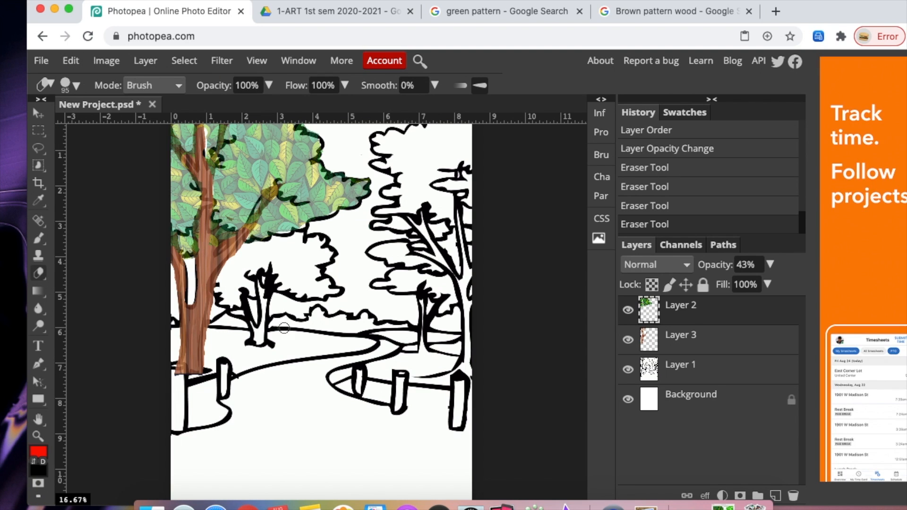
- Raise the leaves layer's opacity to 100%
left_click(769, 265)
left_click_drag(736, 285, 774, 285)
left_click(682, 338)
left_click(41, 114)
left_click(263, 198)
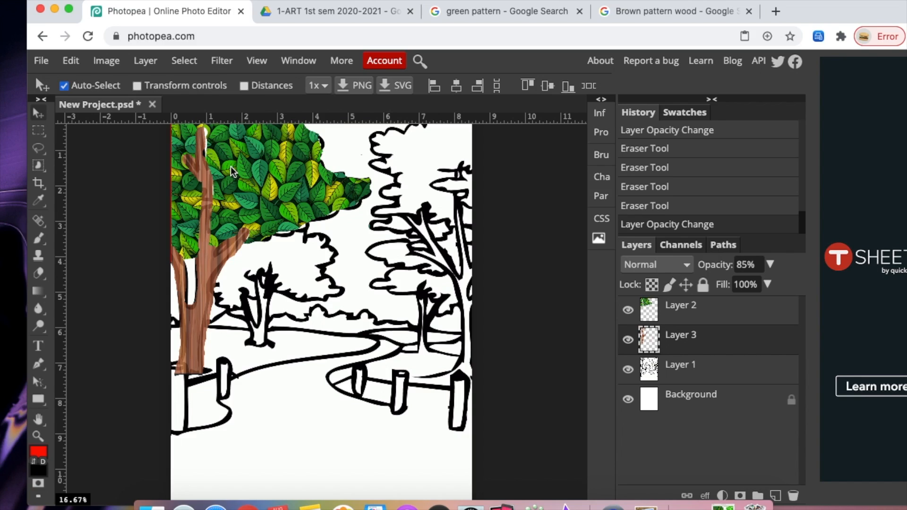
key("super+alt+z")
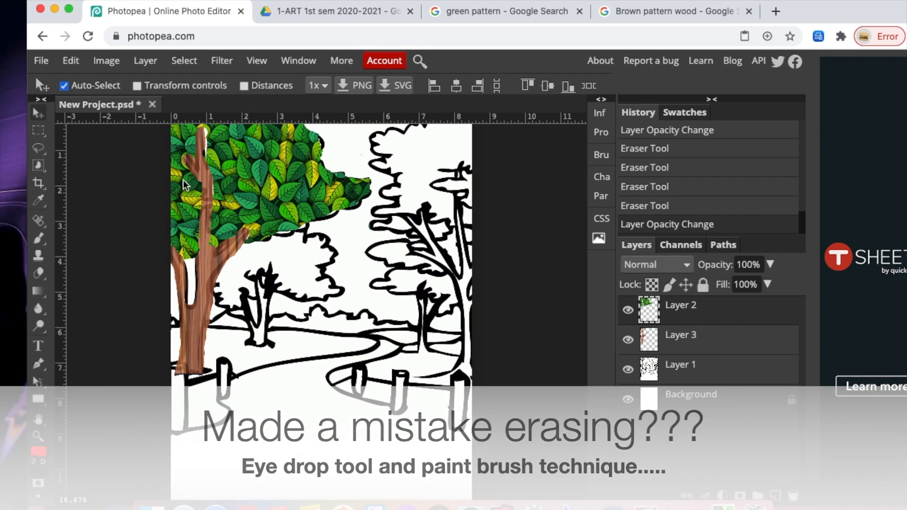
- Sample the leaves' green color with the Eyedropper and select the leaves layer
left_click(682, 333)
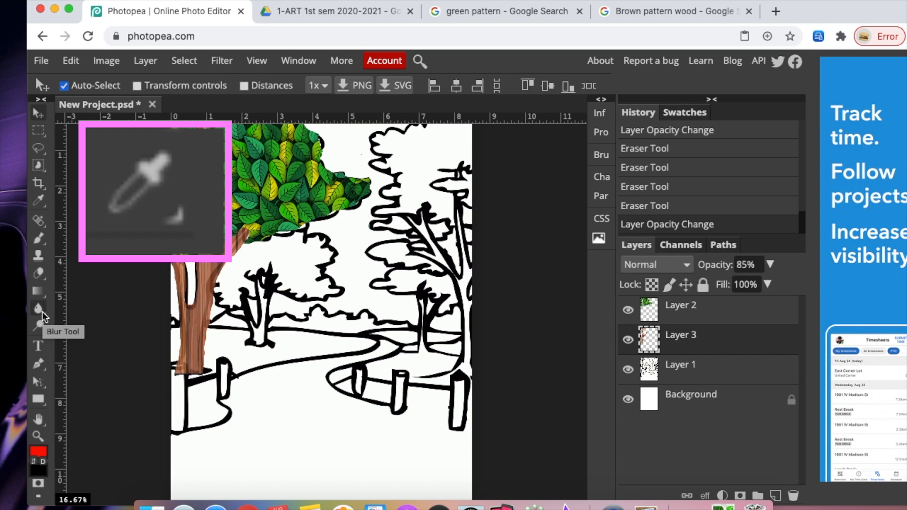
left_click(38, 201)
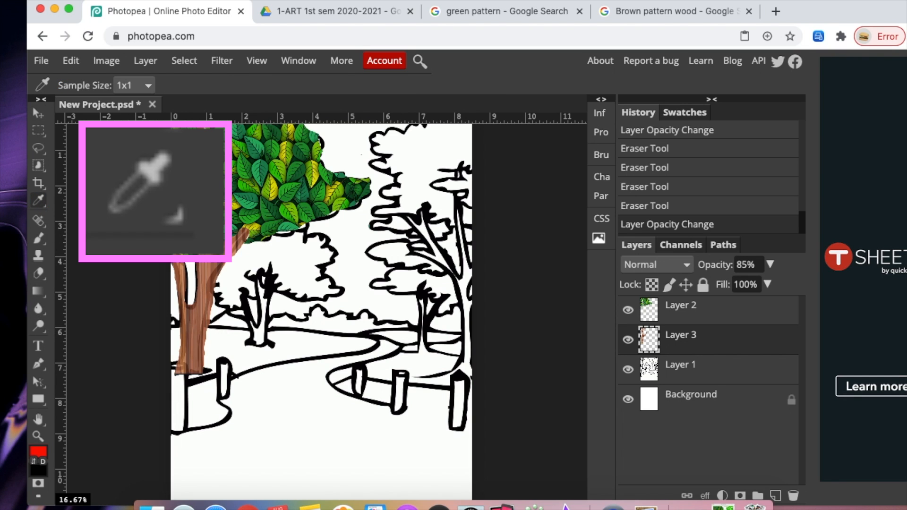
left_click(209, 146)
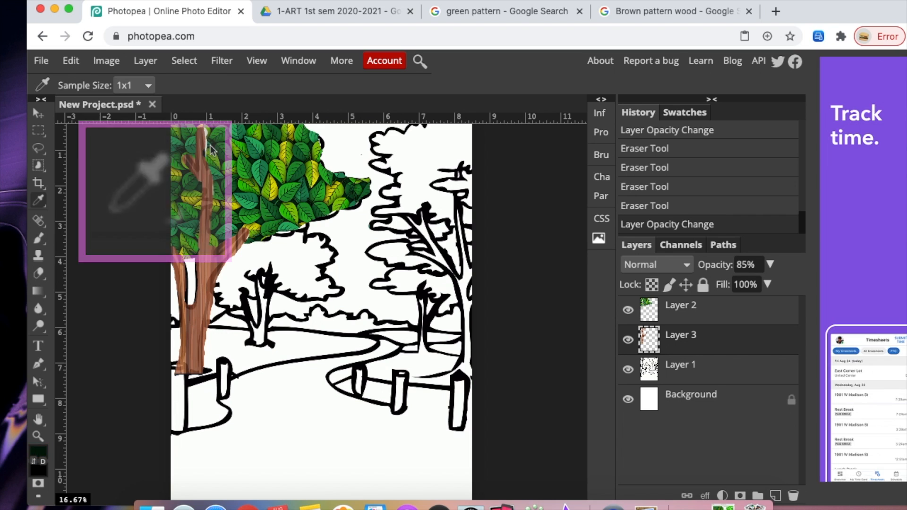
left_click(208, 145)
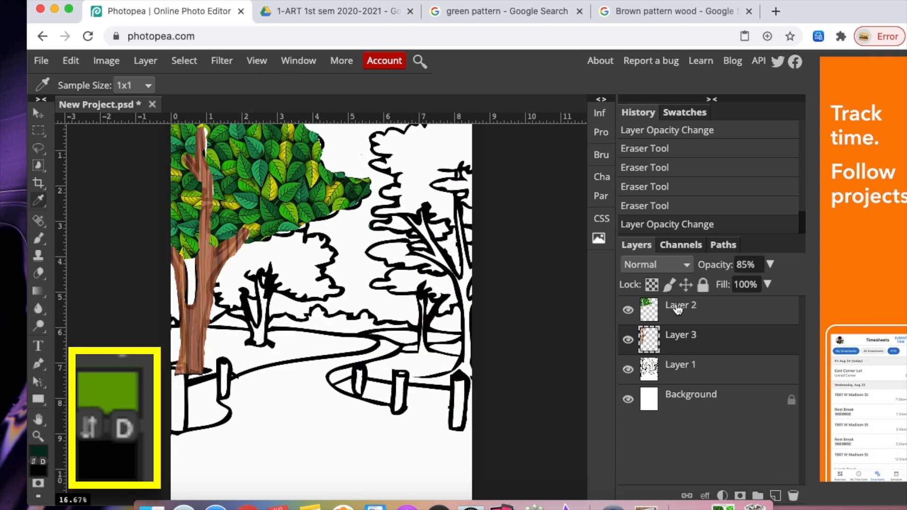
left_click(678, 310)
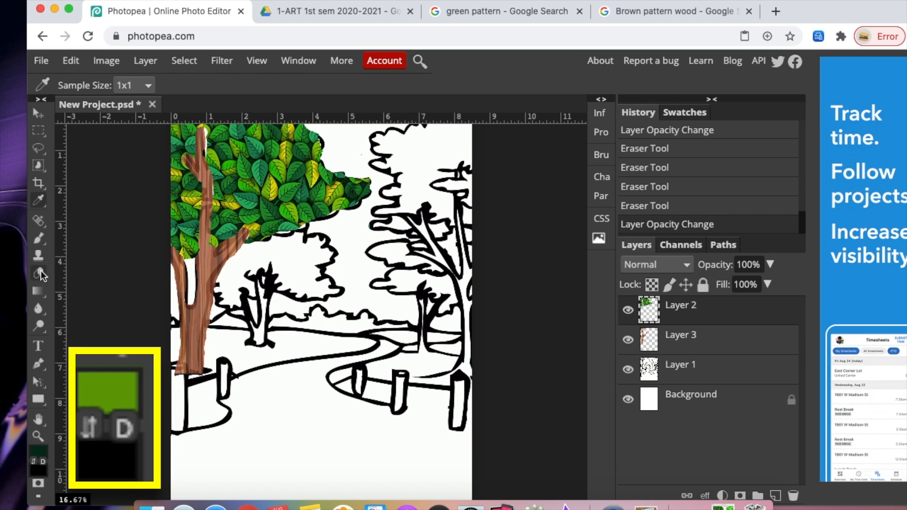
right_click(39, 200)
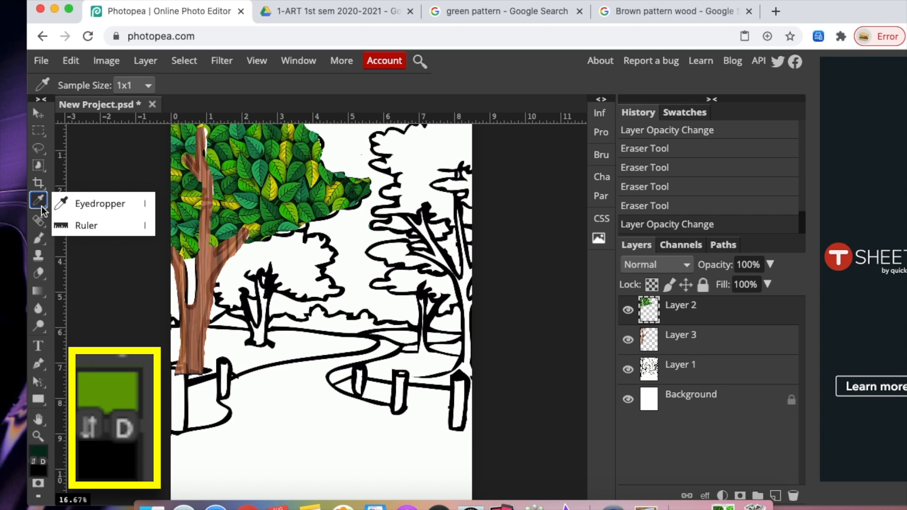
left_click(94, 206)
left_click(209, 148)
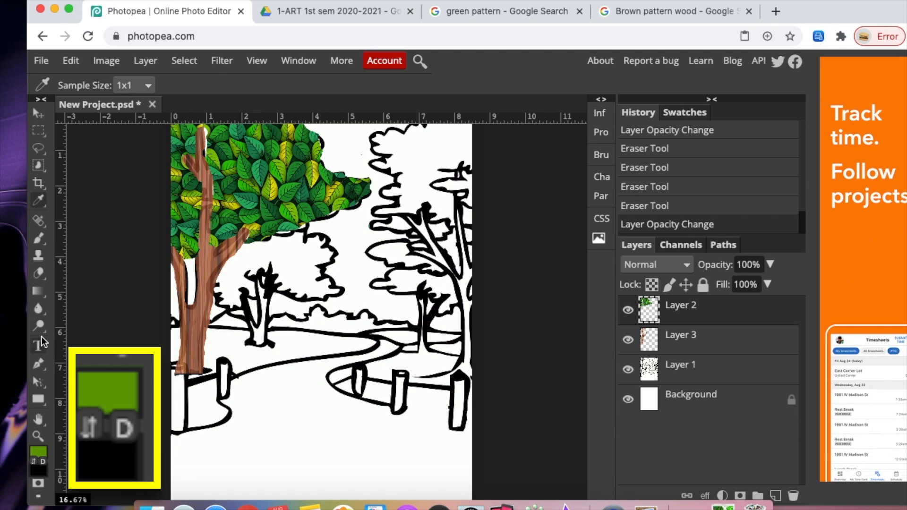
- Paint green over the erased top of the trunk on the leaves layer with a 63 px brush
left_click(38, 238)
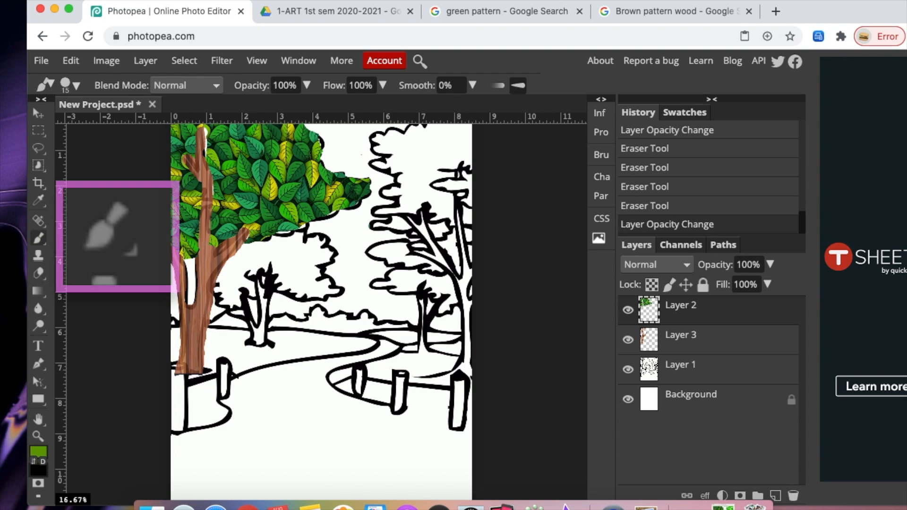
left_click(83, 87)
left_click_drag(122, 125, 124, 124)
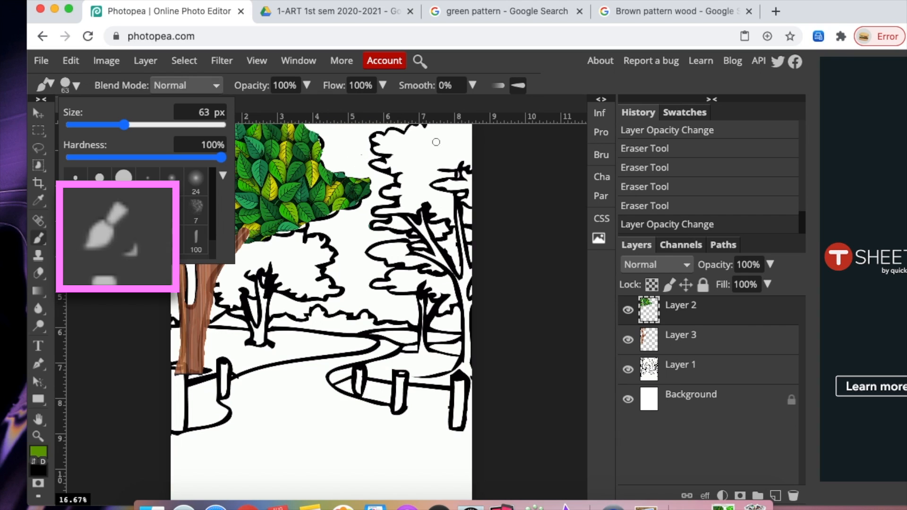
left_click(550, 177)
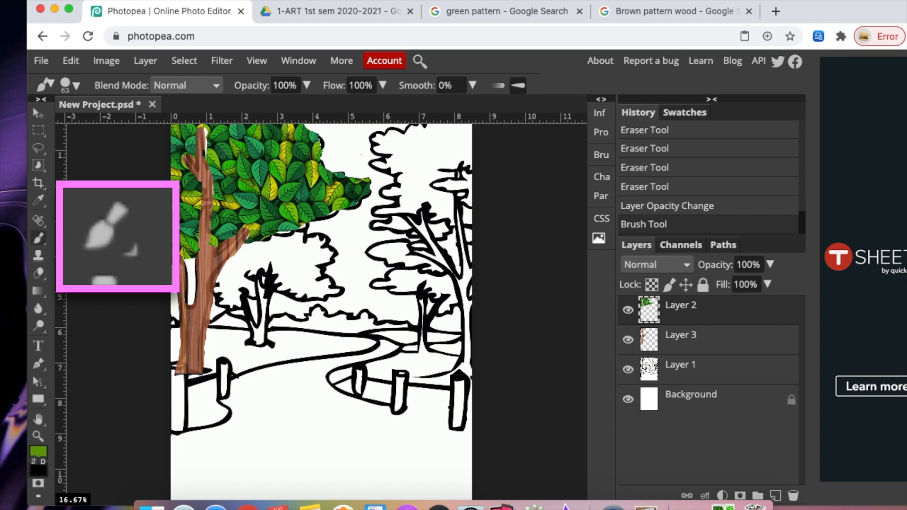
left_click(208, 150)
left_click(207, 147)
left_click(206, 134)
left_click(206, 132)
left_click(206, 133)
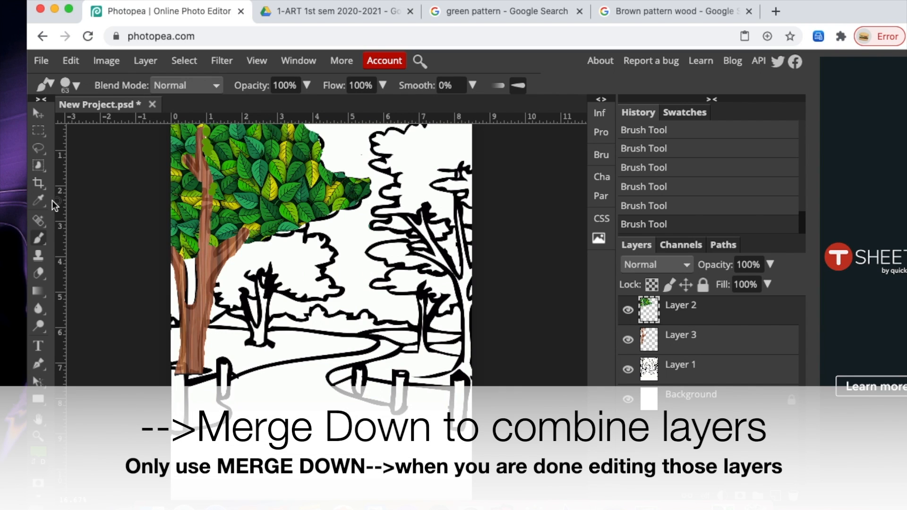
- Merge the leaves and wood layers down into the coloring page layer
left_click(39, 113)
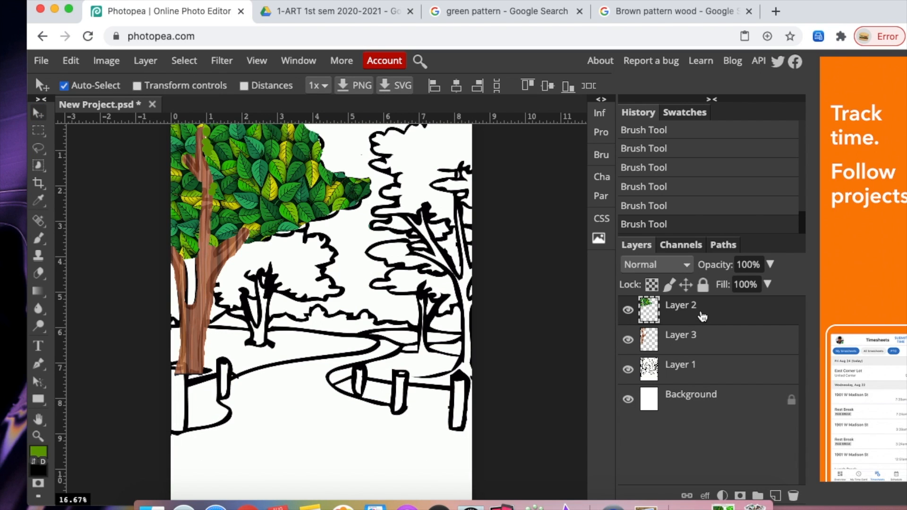
right_click(702, 317)
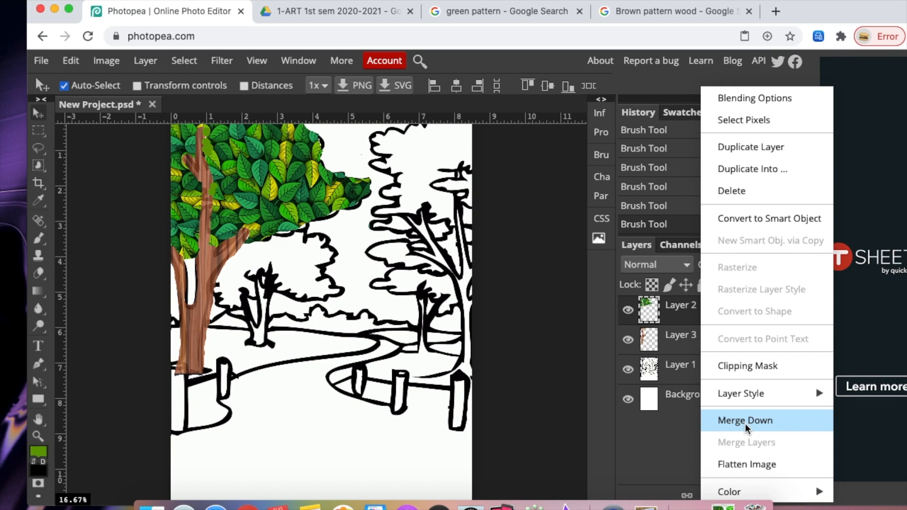
left_click(710, 431)
right_click(690, 325)
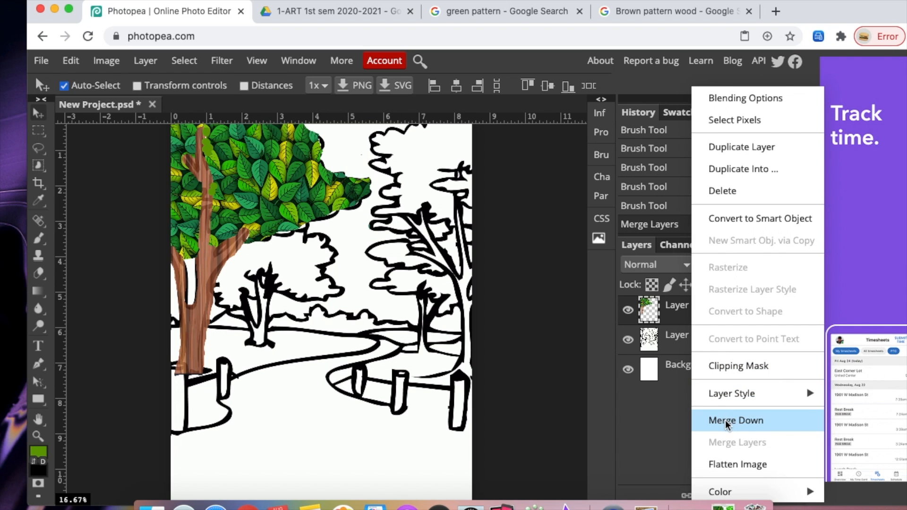
left_click(749, 431)
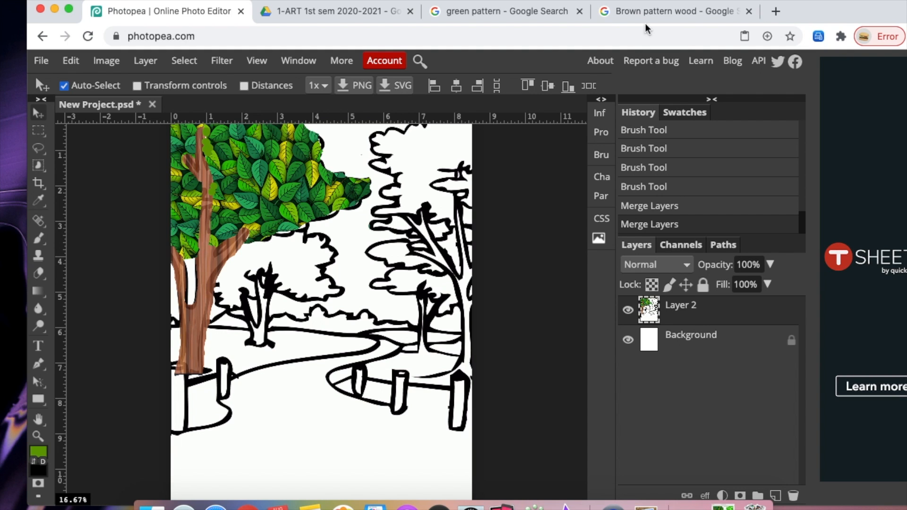
- Find and copy a brown wood plank texture from the wood pattern image search results
left_click(658, 11)
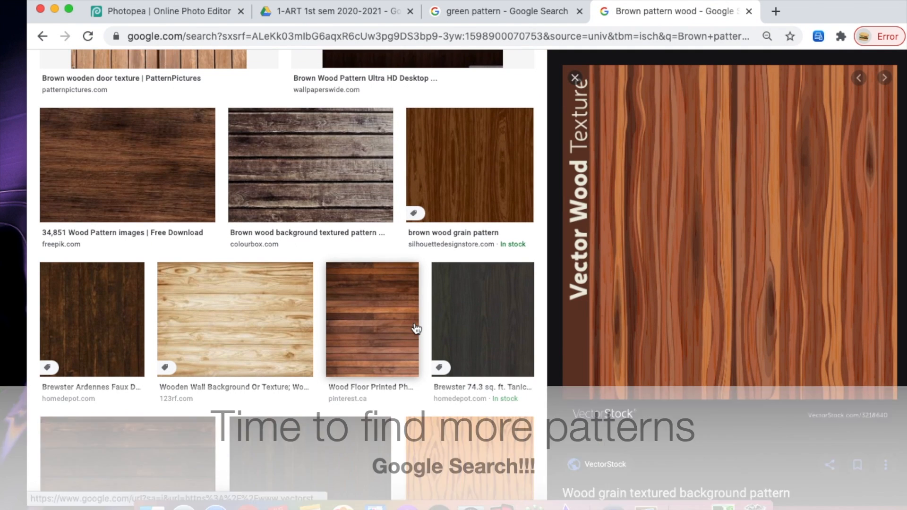
scroll(415, 325, "down", 3)
scroll(415, 328, "down", 20)
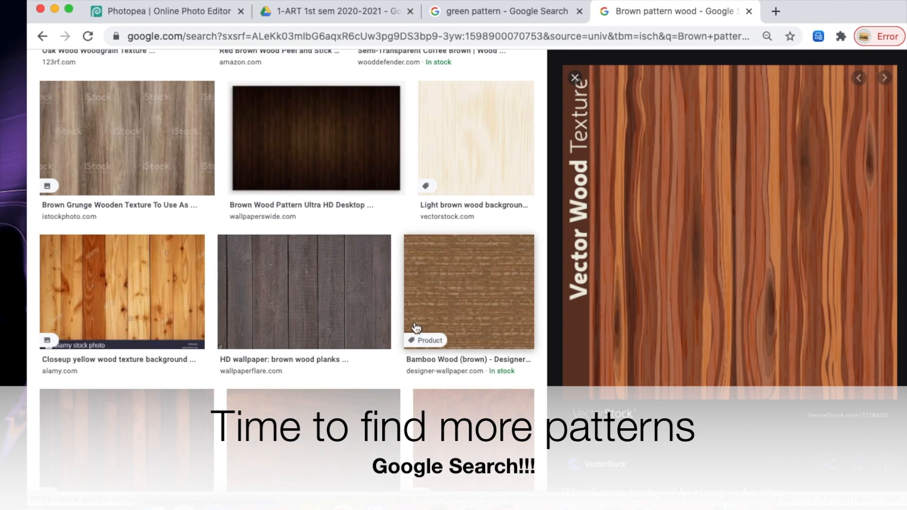
left_click(151, 388)
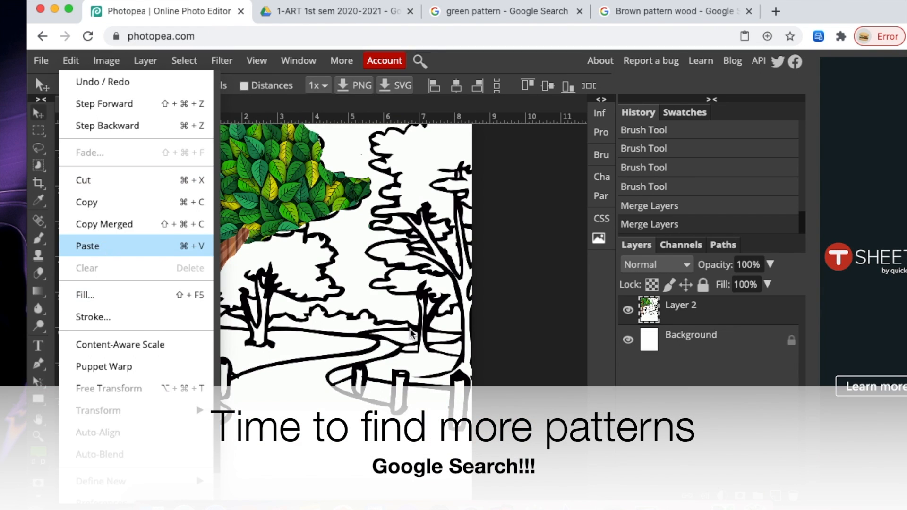
- Paste the plank texture and scale it to cover the lower half of the coloring page
left_click(101, 245)
left_click(137, 85)
left_click_drag(170, 124, 395, 255)
left_click_drag(477, 429, 245, 483)
left_click_drag(440, 406, 484, 407)
left_click_drag(322, 309, 323, 331)
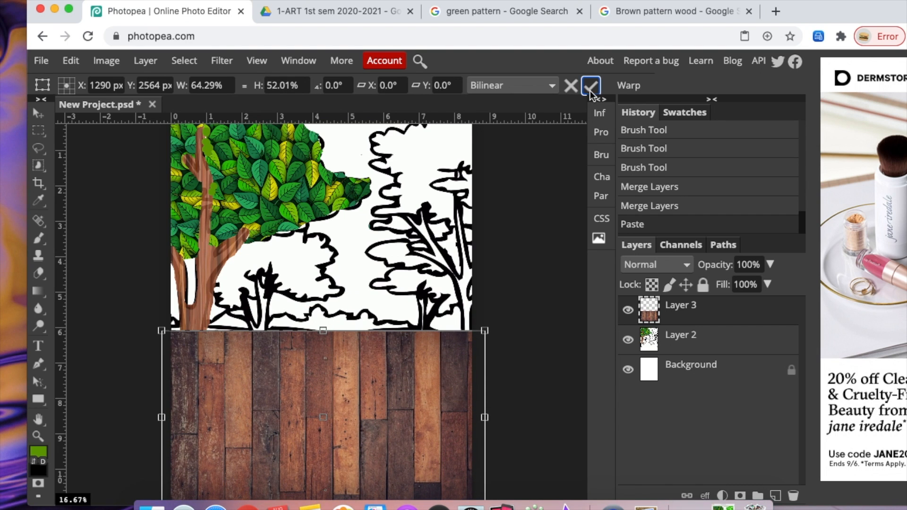
left_click(590, 87)
- Lower the plank layer's opacity to 57% and erase it around the fence on the right with a large eraser
left_click(770, 264)
left_click_drag(765, 283, 740, 284)
left_click(38, 273)
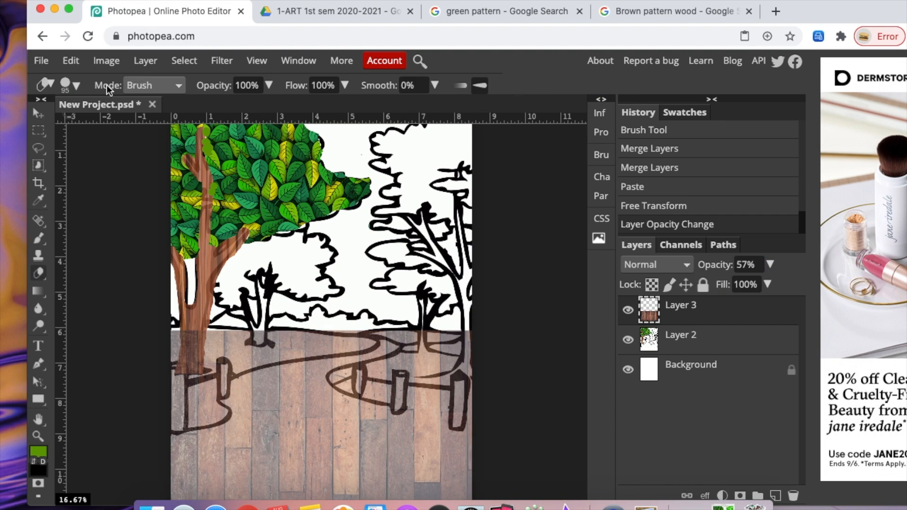
left_click(71, 85)
left_click_drag(442, 352, 447, 342)
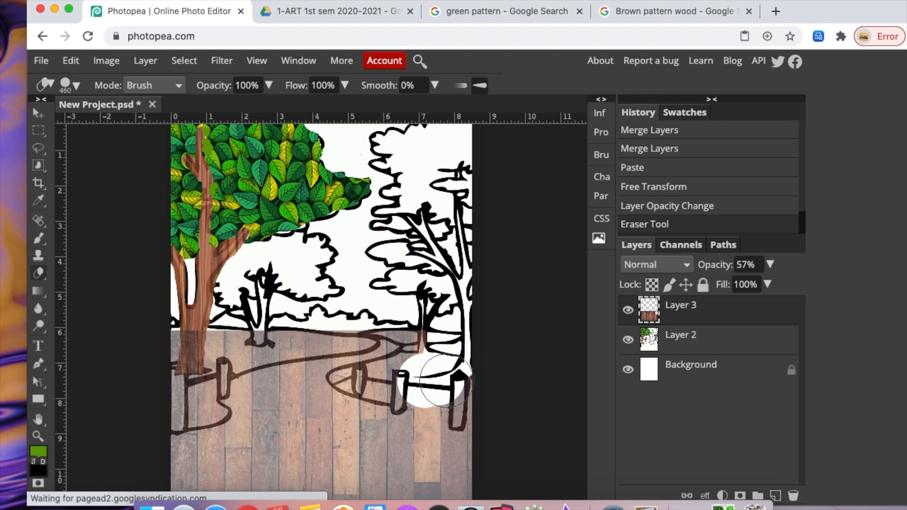
left_click_drag(446, 380, 472, 387)
left_click(415, 380)
left_click_drag(415, 380, 420, 340)
- Step back one eraser stroke, then erase the plank texture everywhere outside the path with a 135 px eraser
left_click(71, 61)
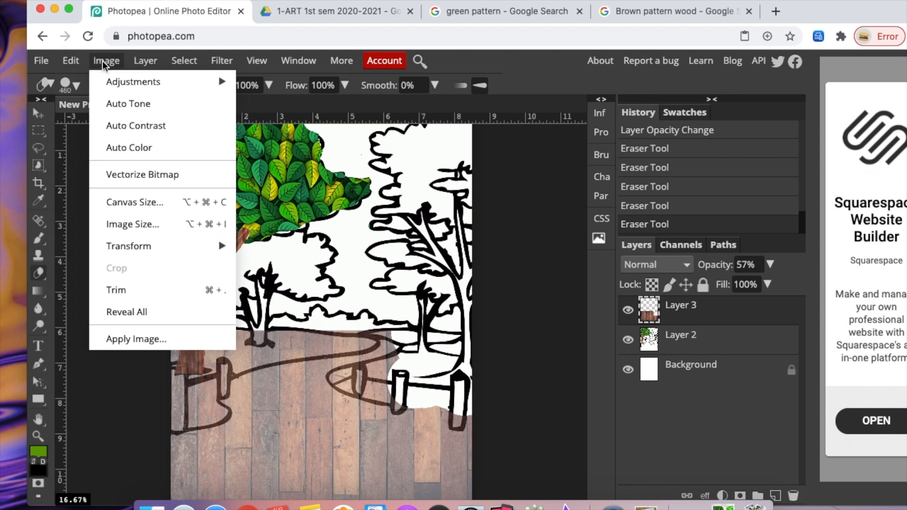
left_click(115, 126)
left_click_drag(189, 361, 176, 347)
left_click_drag(236, 345, 350, 331)
left_click_drag(187, 378, 184, 401)
left_click(71, 85)
left_click(144, 124)
left_click_drag(392, 359, 427, 333)
mouse_move(337, 380)
left_mouse_down()
mouse_move(409, 354)
mouse_move(346, 379)
mouse_move(404, 391)
mouse_move(402, 408)
mouse_move(387, 395)
mouse_move(495, 426)
mouse_move(399, 404)
mouse_move(456, 421)
left_mouse_up()
mouse_move(228, 383)
left_mouse_down()
mouse_move(222, 373)
mouse_move(248, 359)
mouse_move(203, 411)
mouse_move(177, 425)
left_mouse_up()
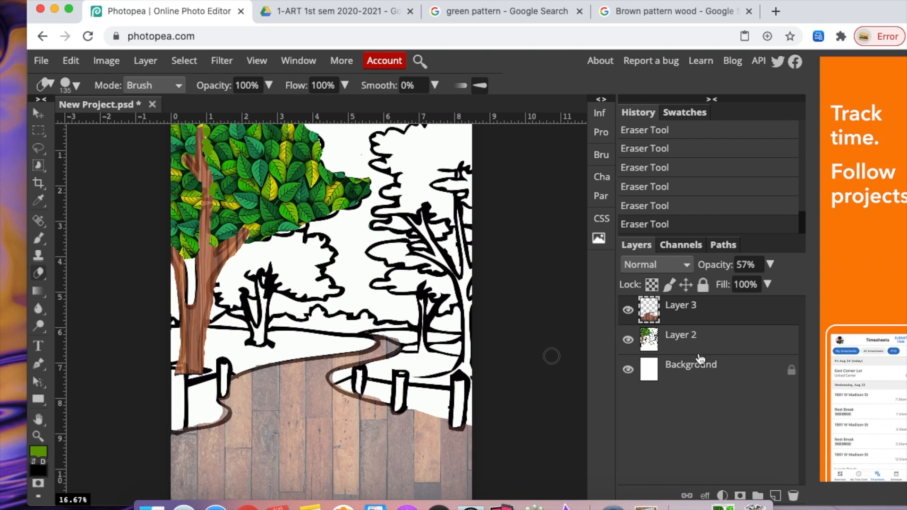
- Raise the plank layer's opacity to 100% and merge it down into the page layer
left_click(769, 264)
left_click_drag(754, 284, 792, 287)
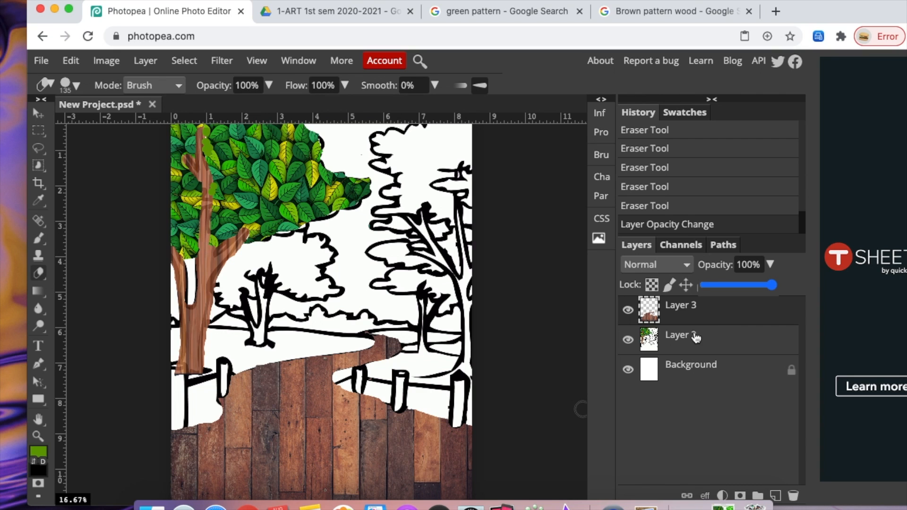
right_click(722, 323)
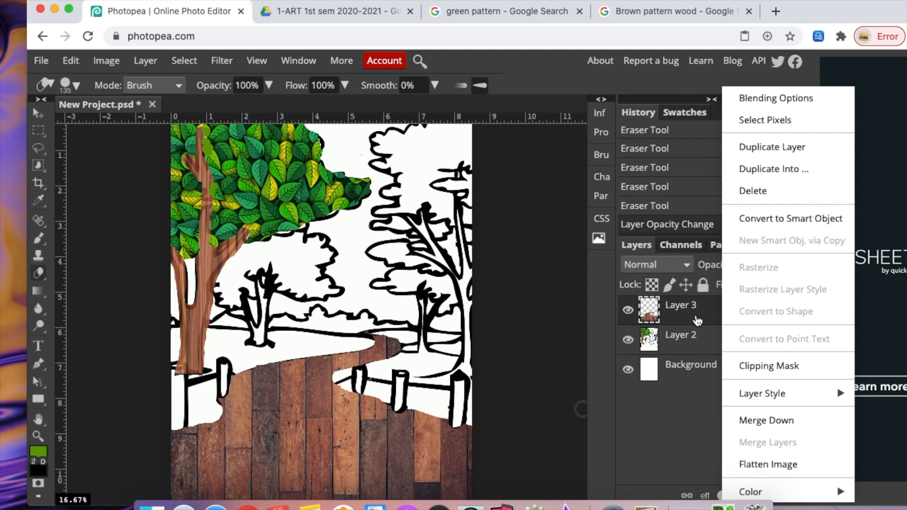
left_click(749, 420)
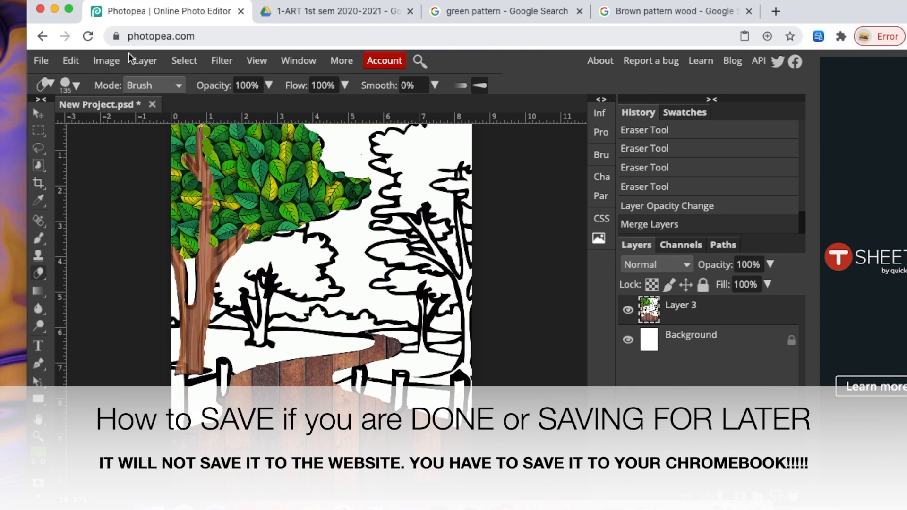
- Export the image as a JPG file
left_click(38, 66)
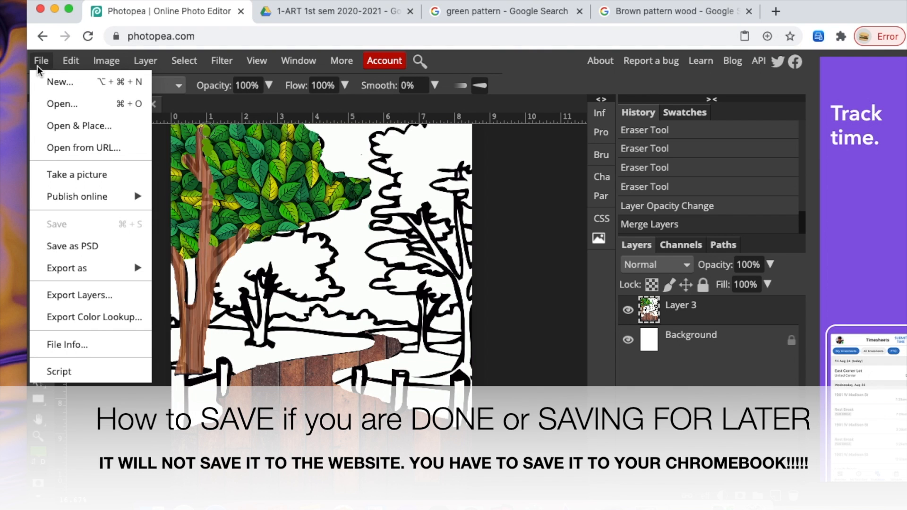
mouse_move(89, 272)
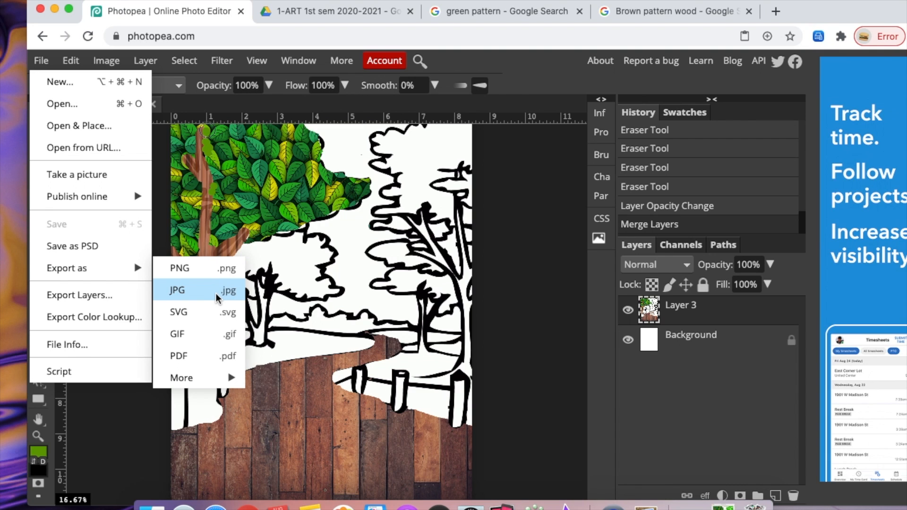
left_click(215, 293)
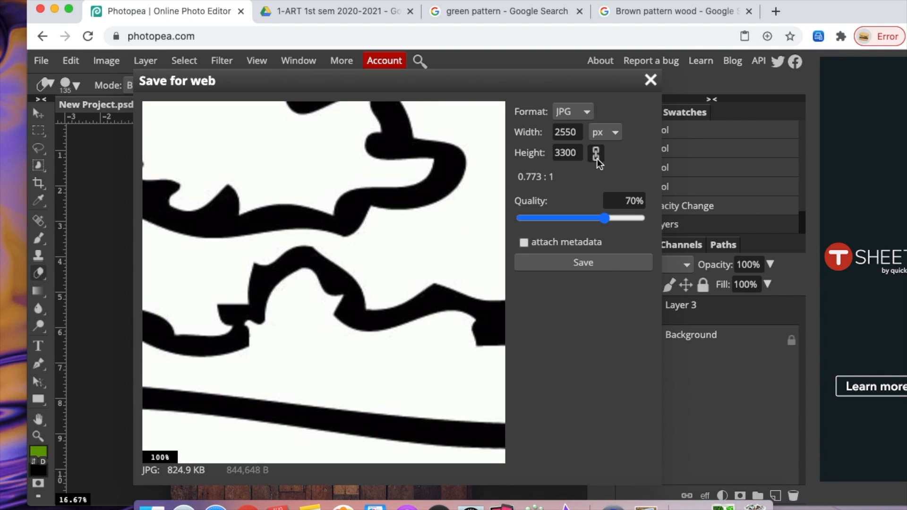
left_click(608, 261)
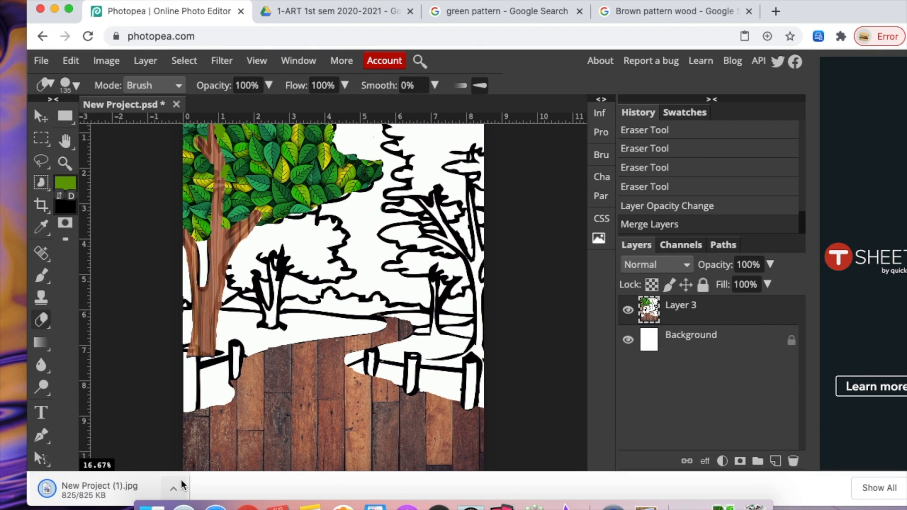
left_click(37, 60)
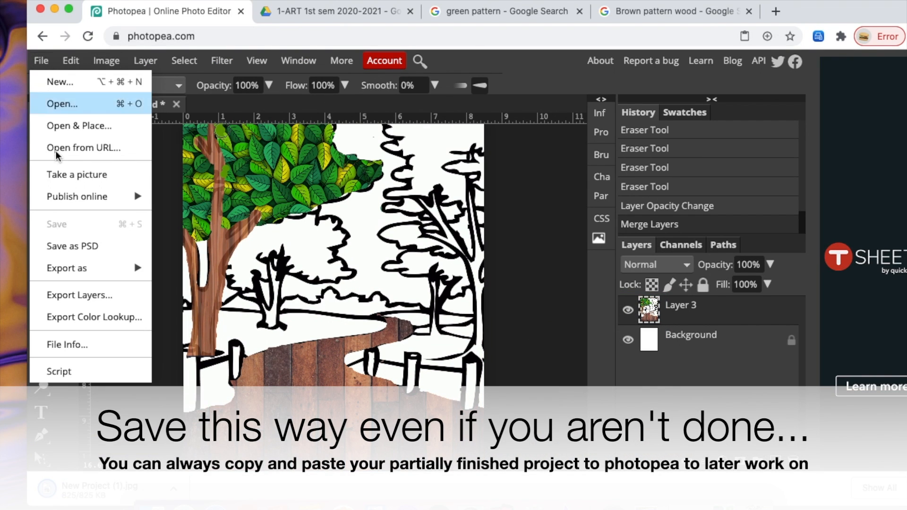
mouse_move(95, 268)
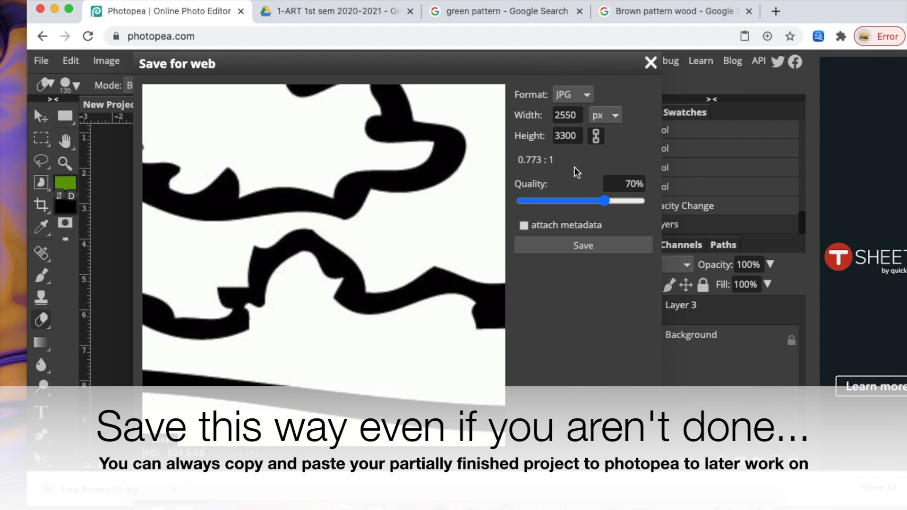
left_click(651, 64)
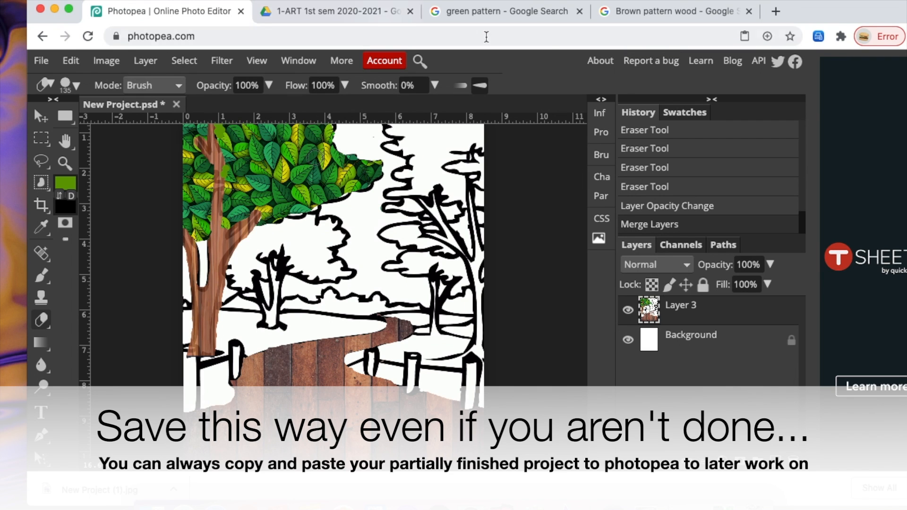
- Open the exported JPG in the Google Drive tab to view it
left_click_drag(803, 15, 841, 165)
left_click(386, 165)
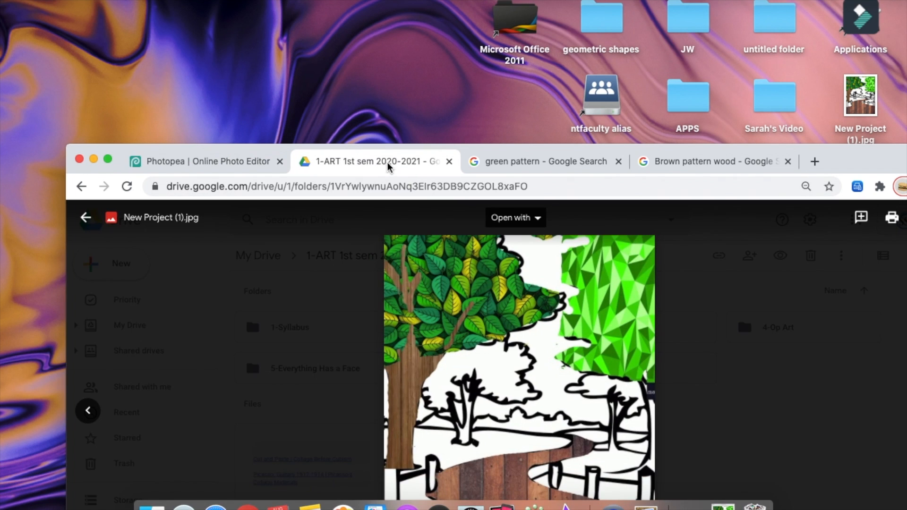
left_click_drag(841, 153, 814, 70)
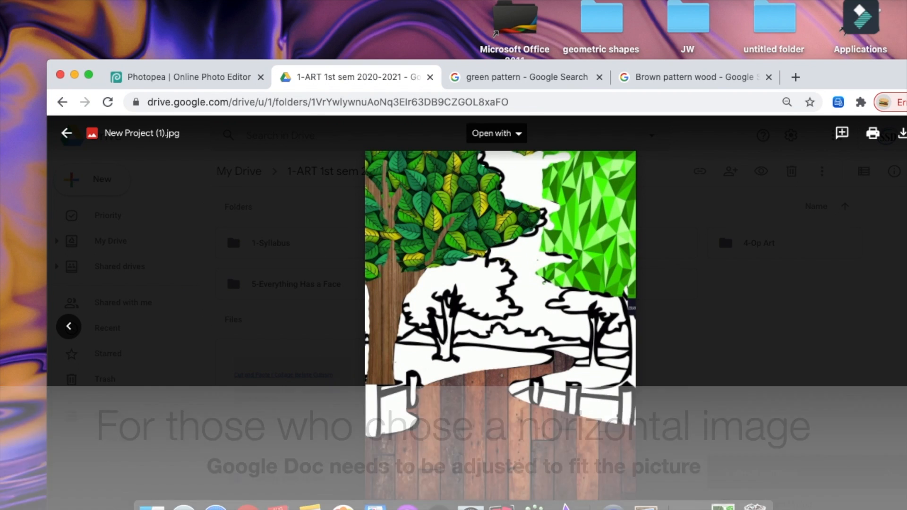